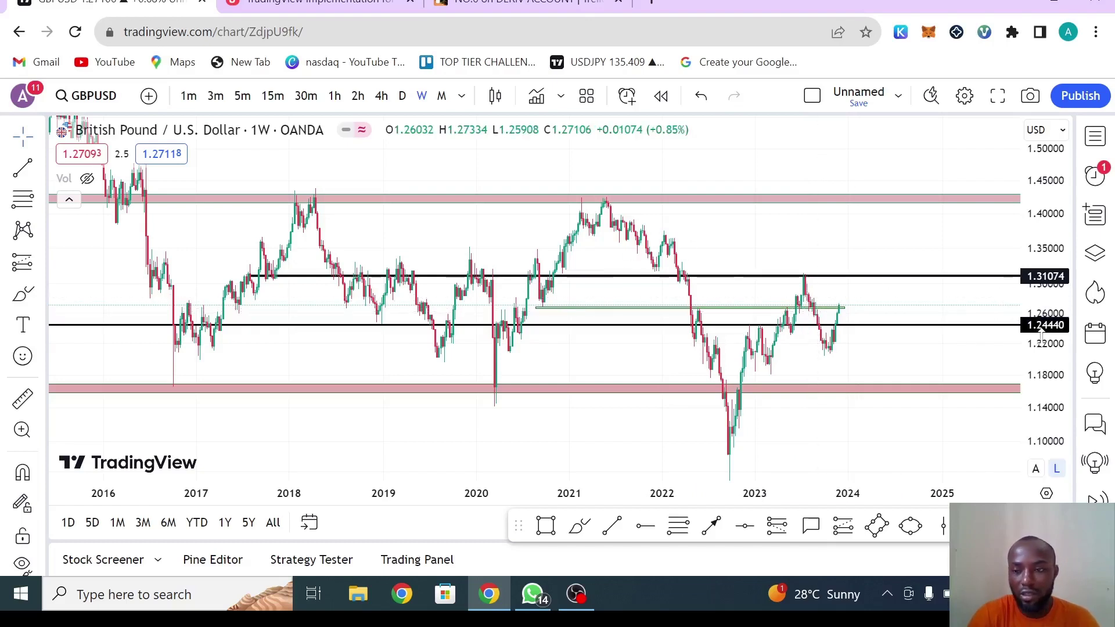
- Pan and rescale the GBPUSD chart to review recent weeks and fit all levels
drag(1045, 377, 1054, 305)
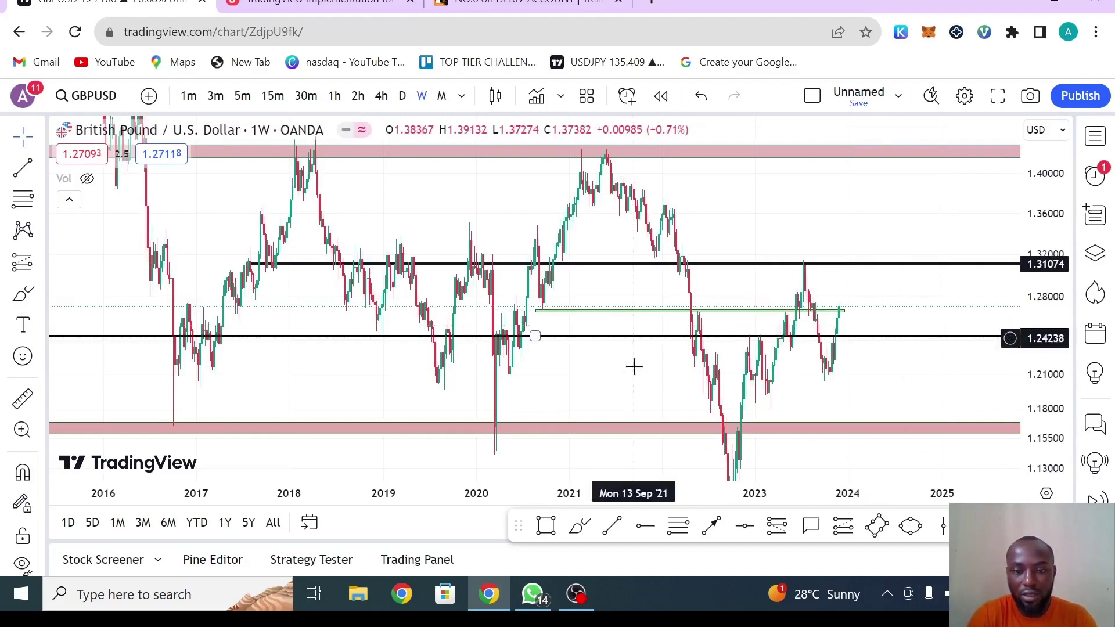
drag(685, 362, 741, 357)
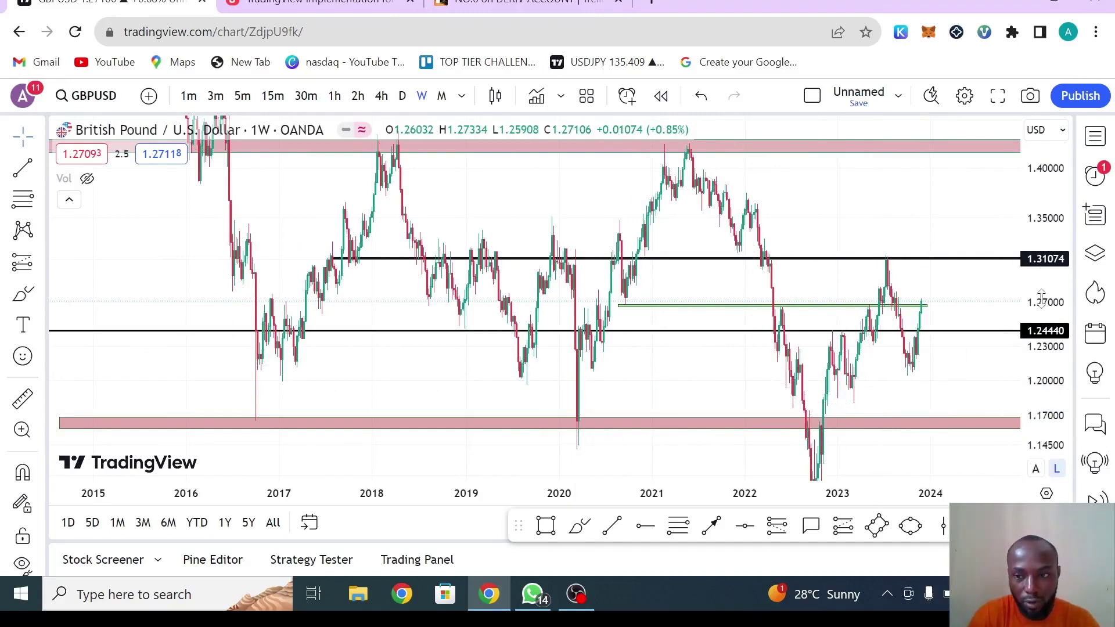
drag(1041, 299, 1039, 348)
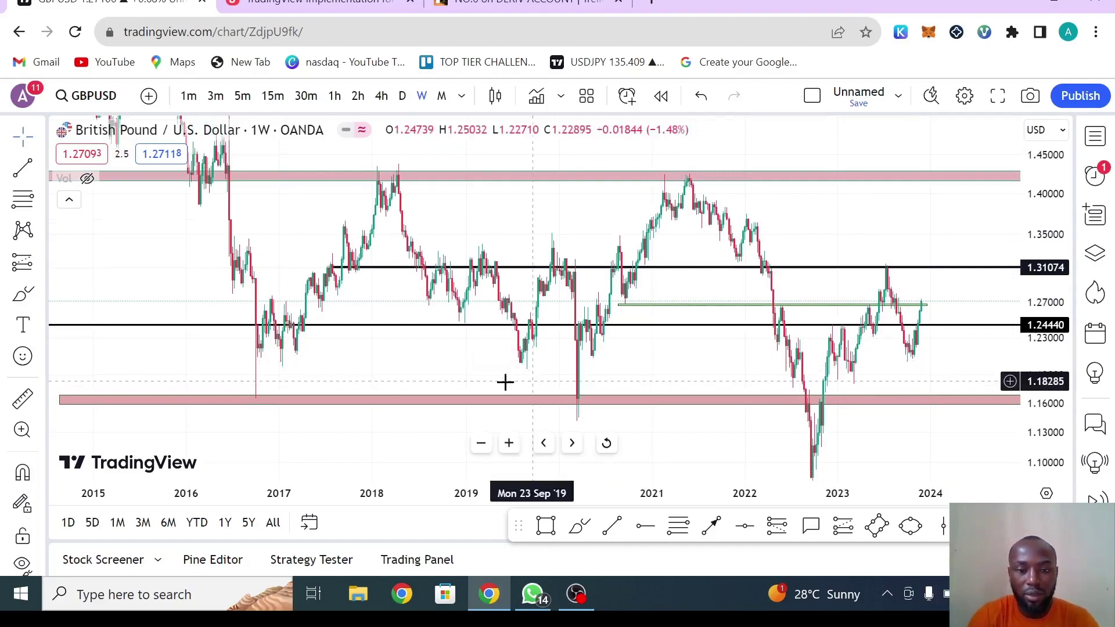
drag(407, 380, 380, 379)
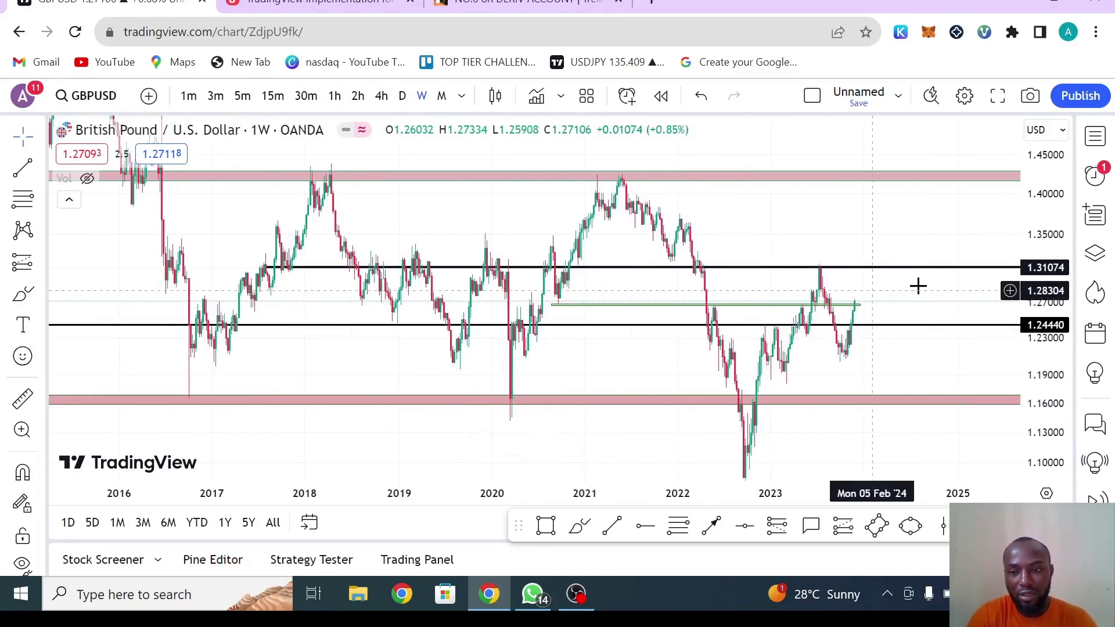
drag(867, 231, 931, 254)
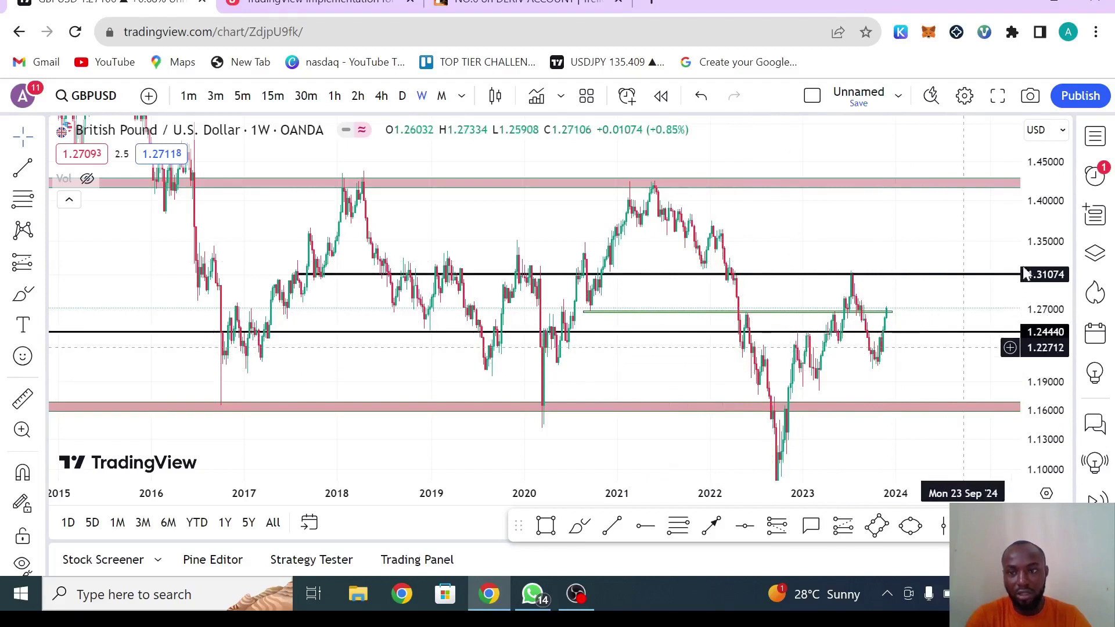
drag(1048, 280, 1055, 314)
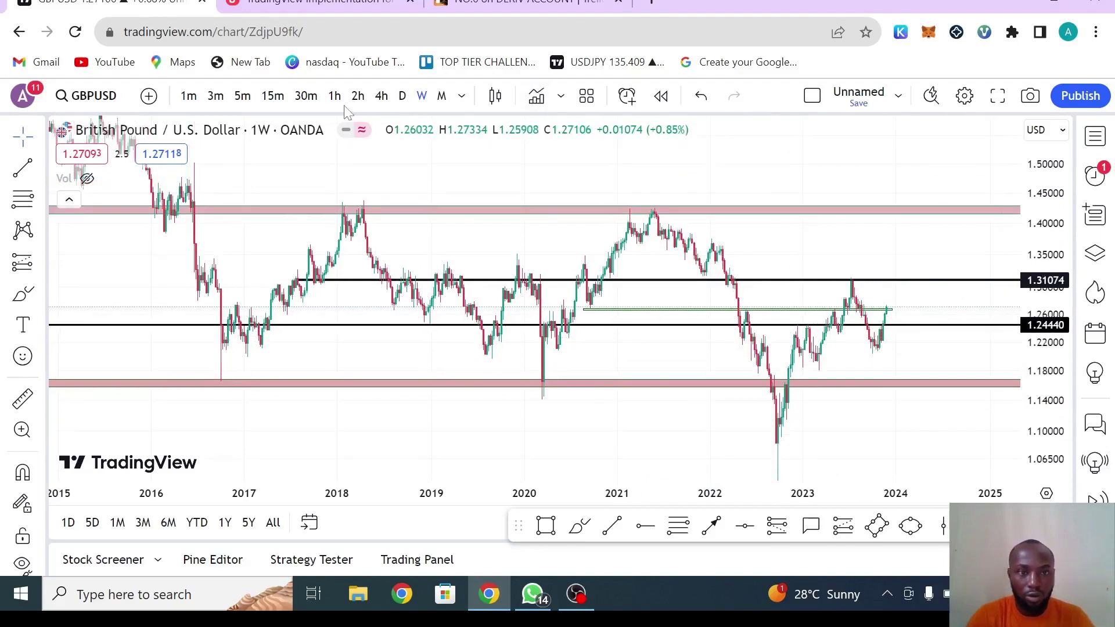
- Switch to the daily timeframe, enlarge the candles and nudge the 1.24440 support line
click(403, 97)
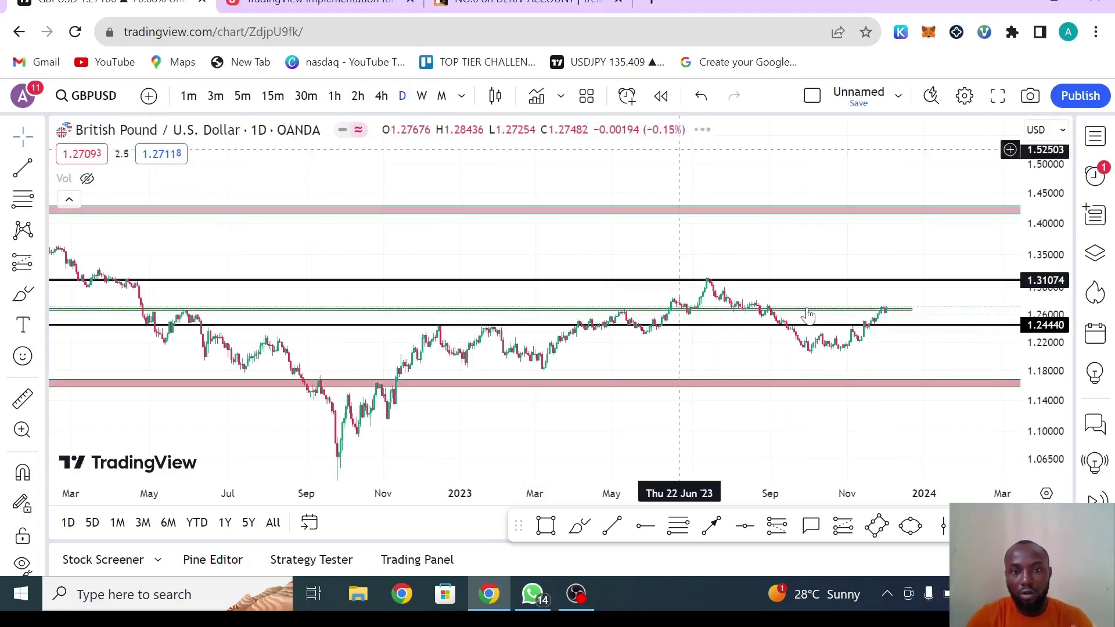
drag(1045, 418, 1054, 277)
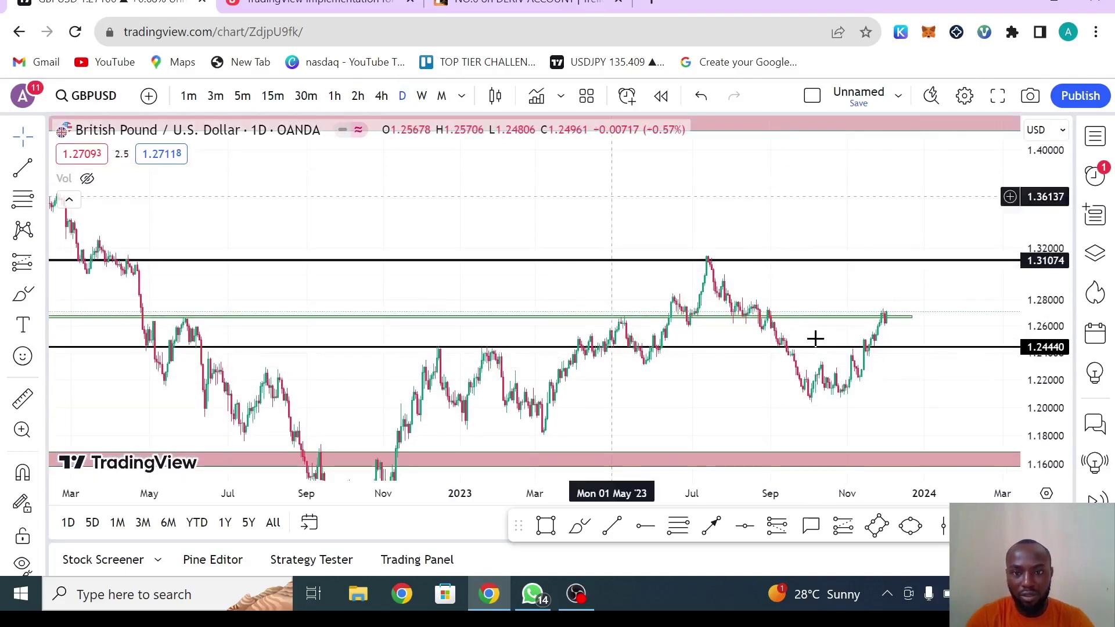
drag(821, 347, 824, 348)
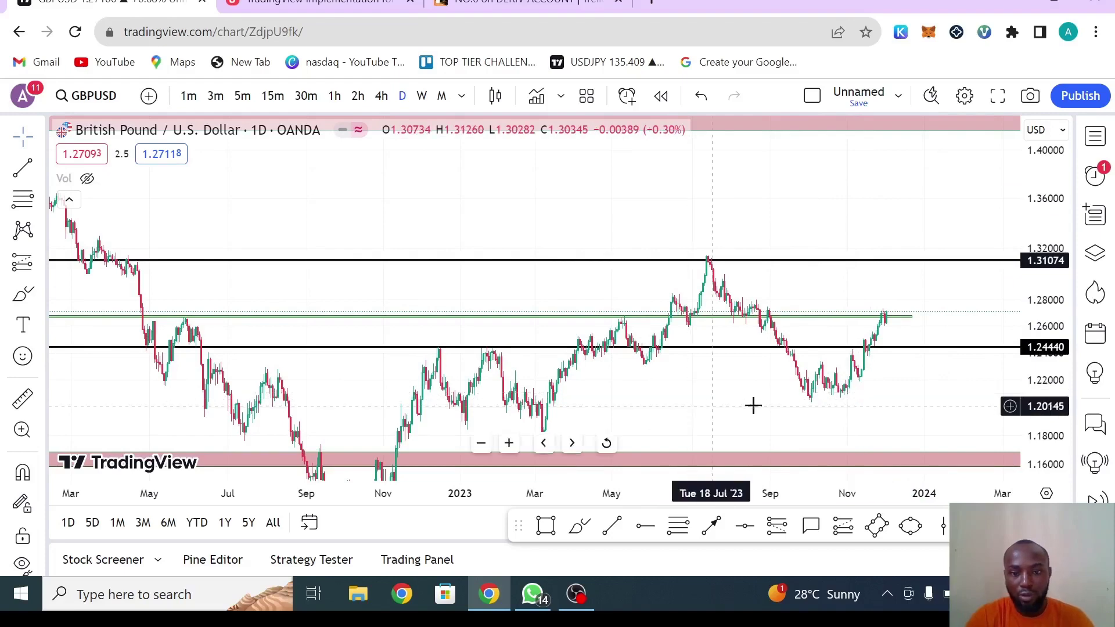
drag(794, 374, 810, 352)
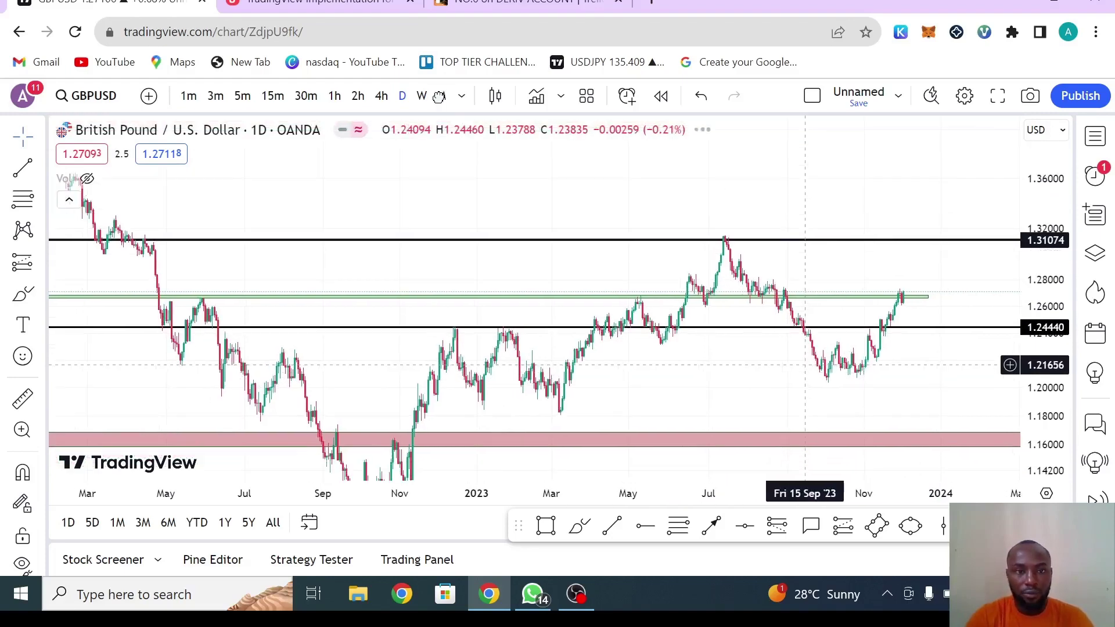
- Compare the weekly view of the green zone near 1.27, then return to the daily chart
click(423, 103)
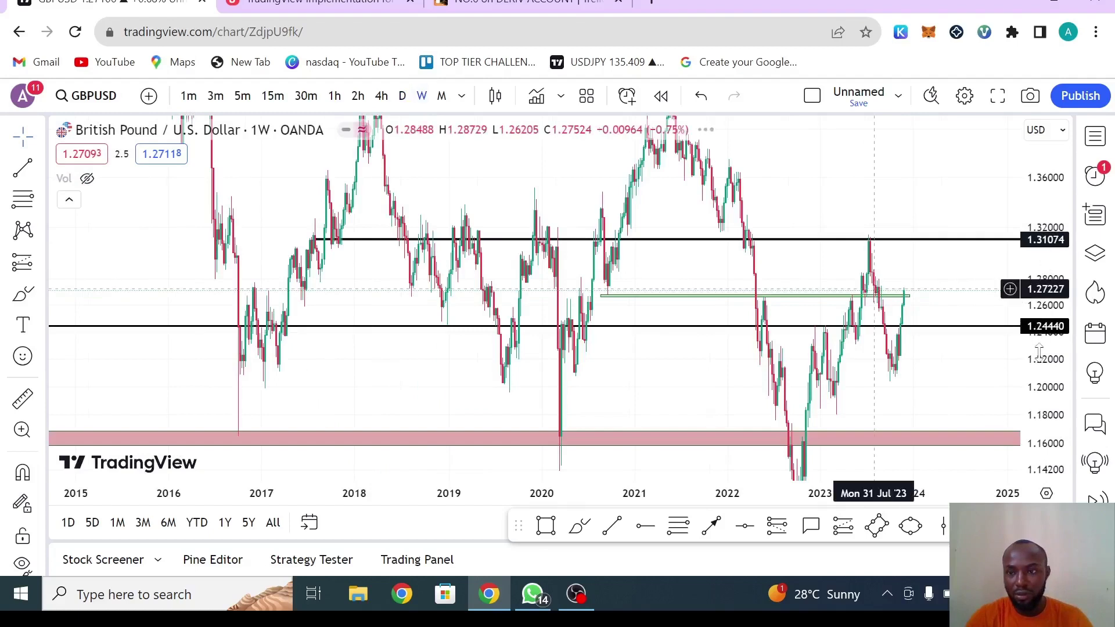
drag(1038, 364, 1039, 401)
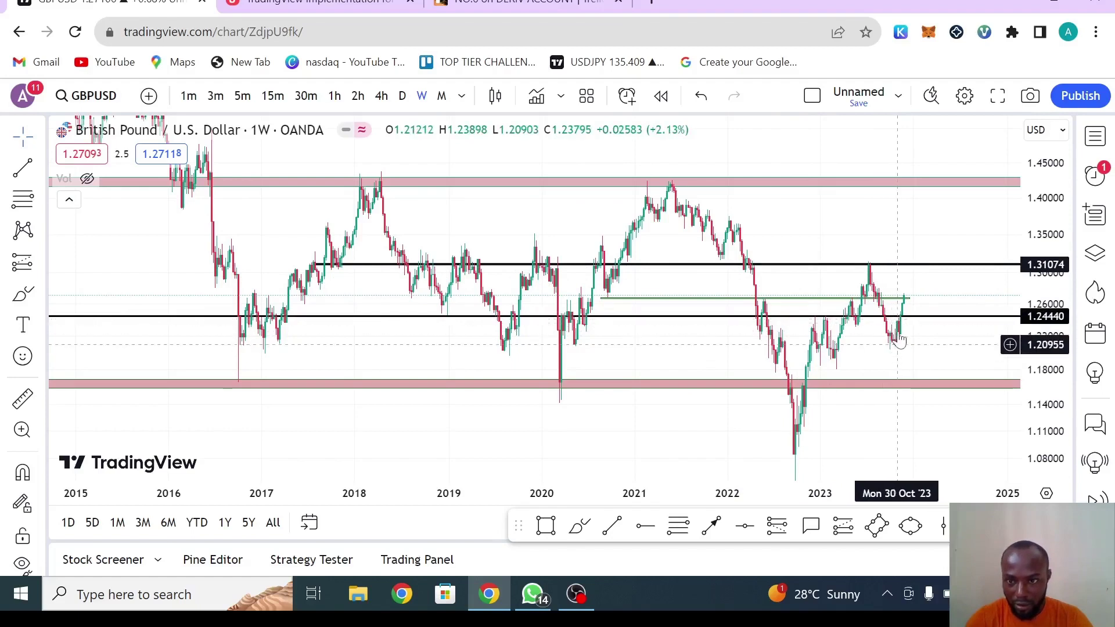
click(909, 298)
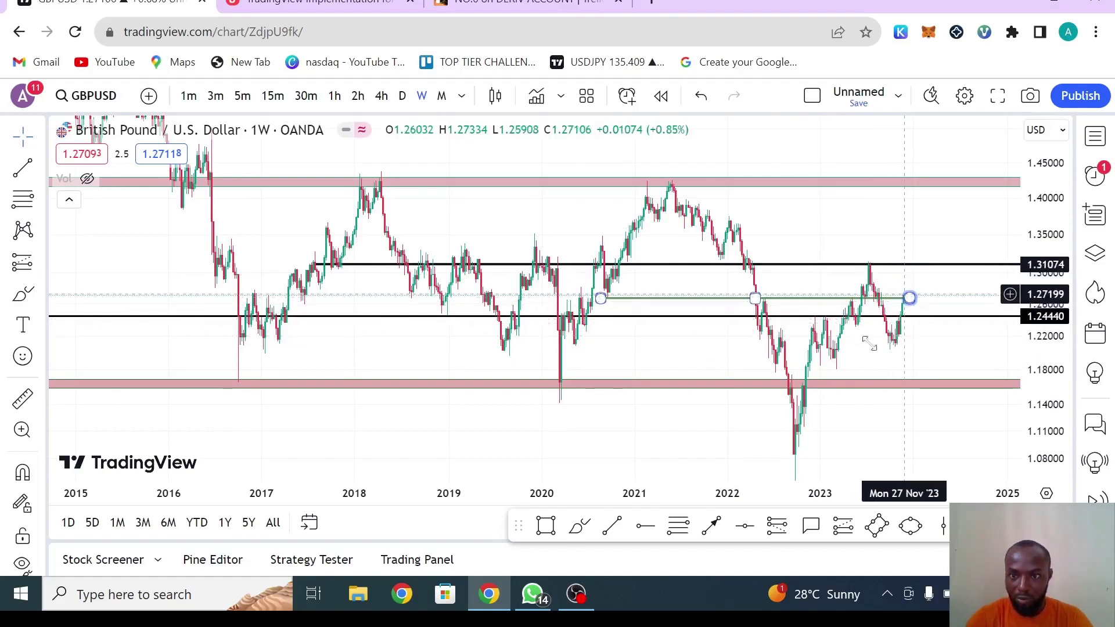
click(920, 306)
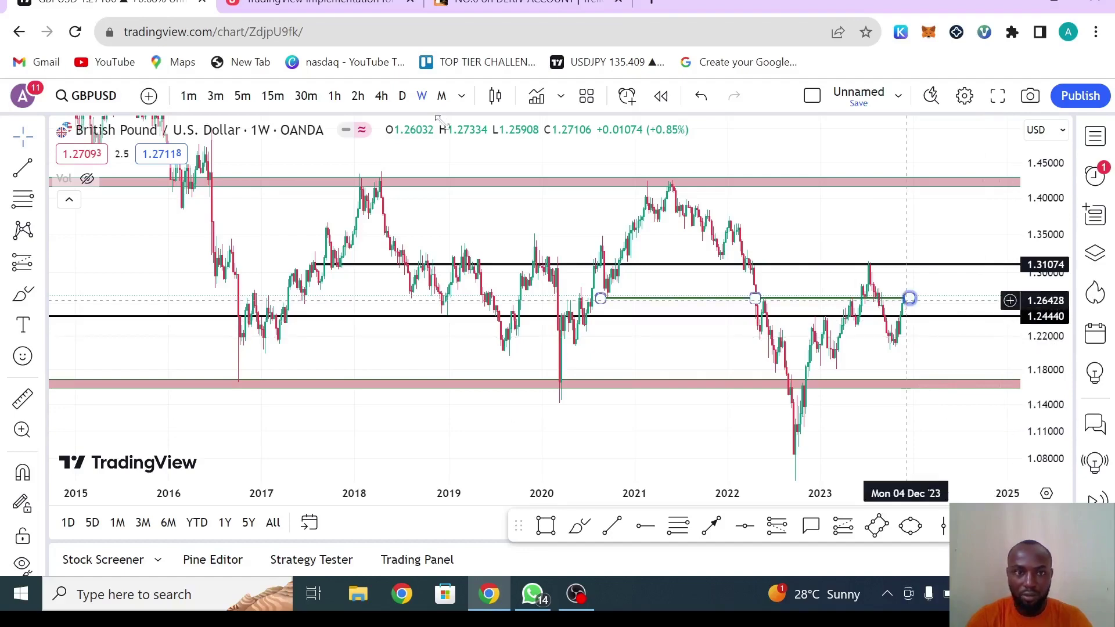
click(409, 107)
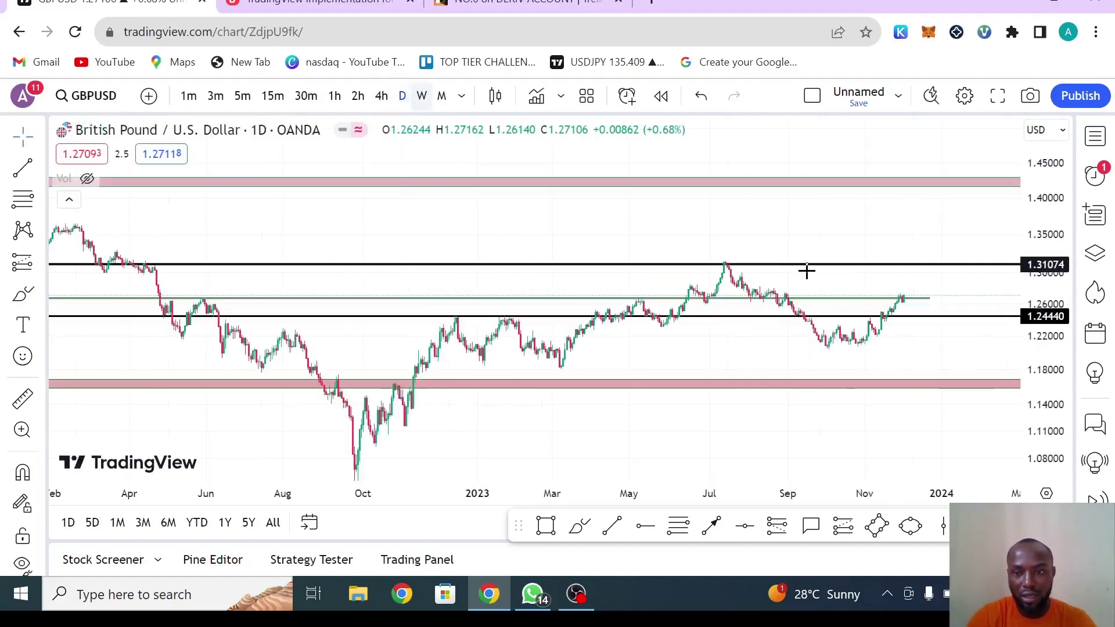
drag(1028, 371, 1022, 322)
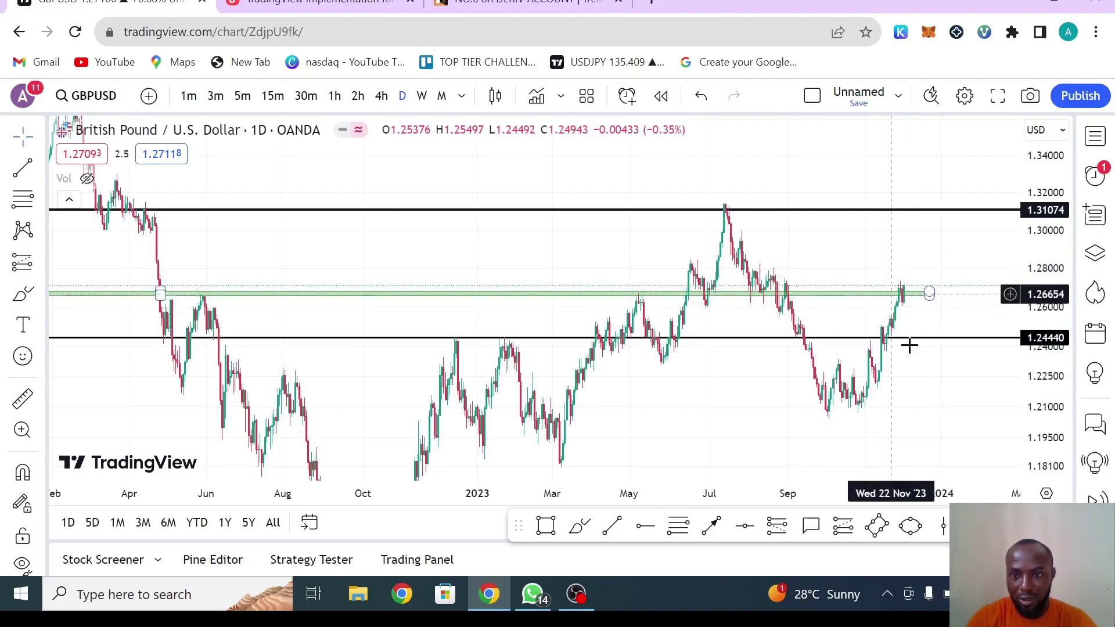
click(509, 443)
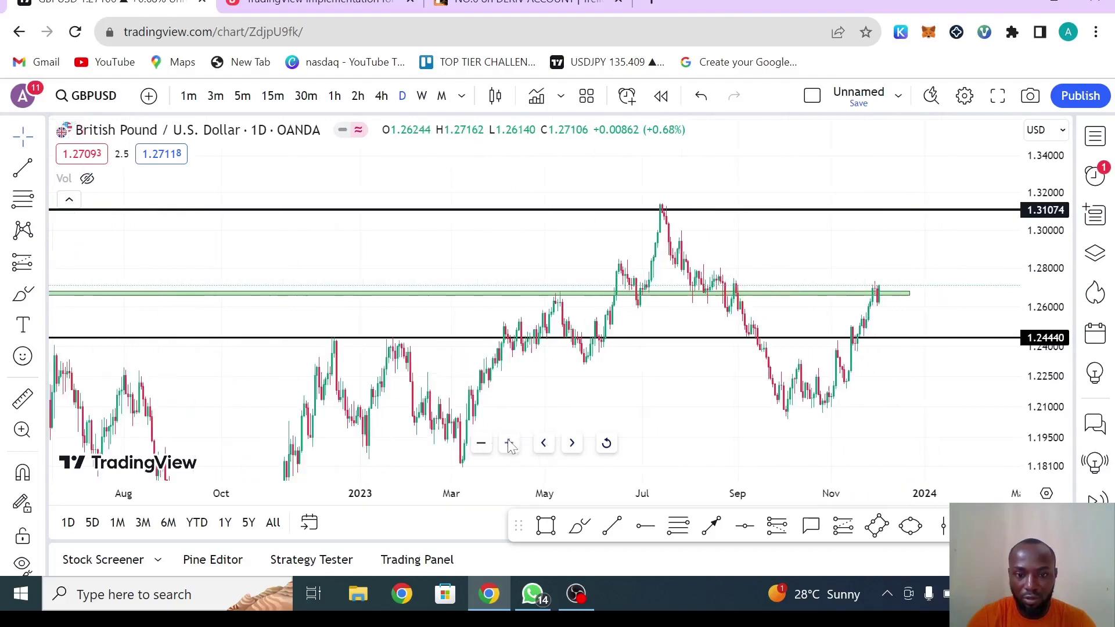
click(508, 443)
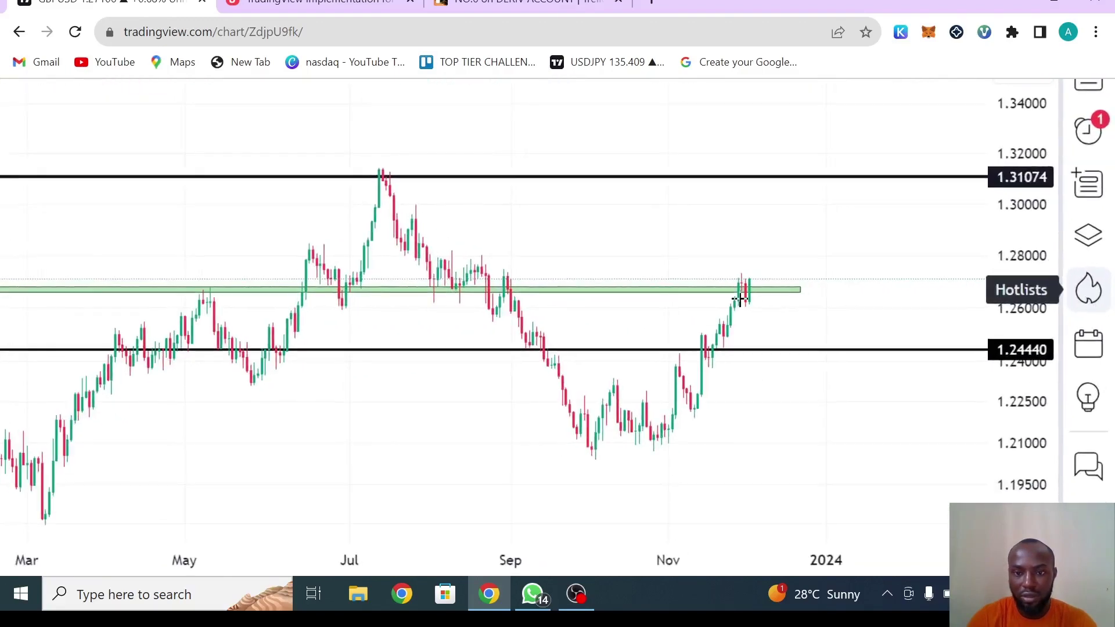
click(752, 287)
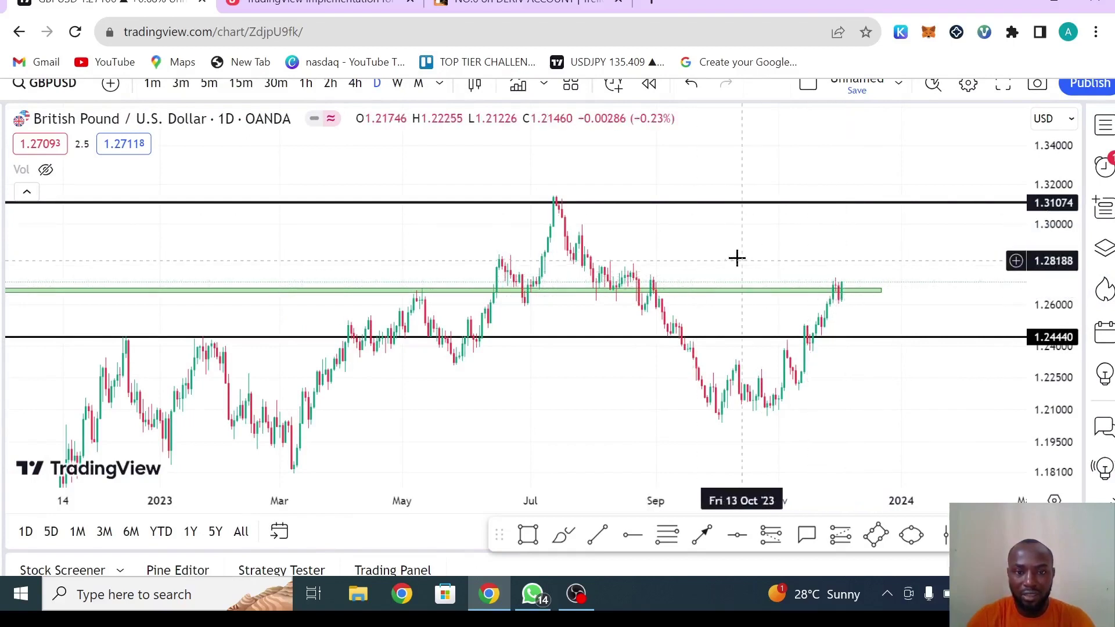
- Place a horizontal ray at 1.28324, spread the price scale, and return to the daily chart
click(627, 541)
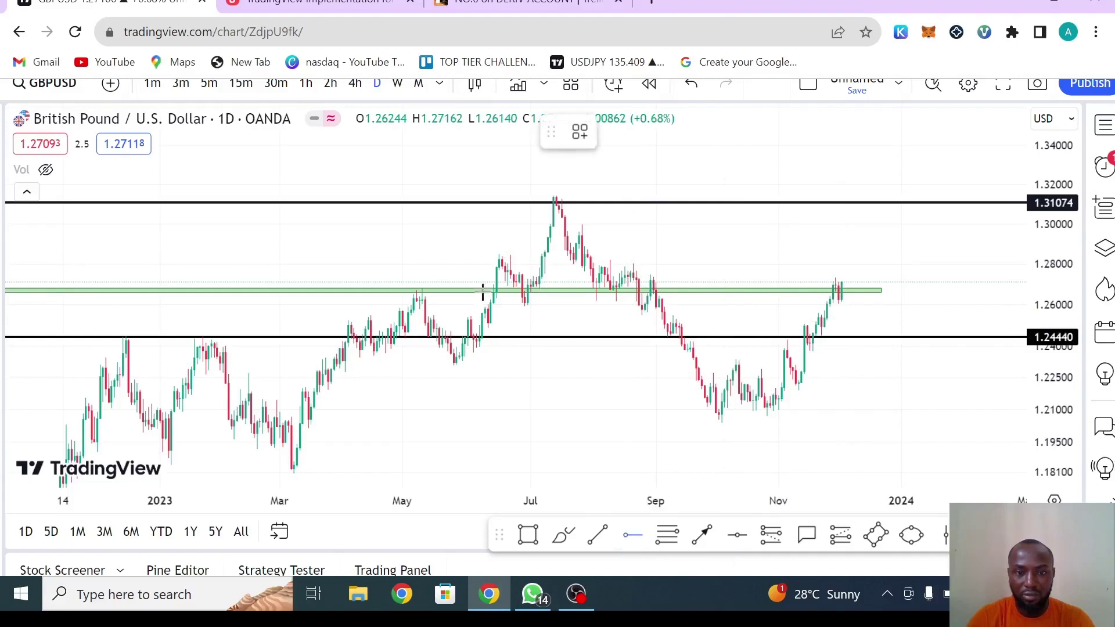
click(469, 258)
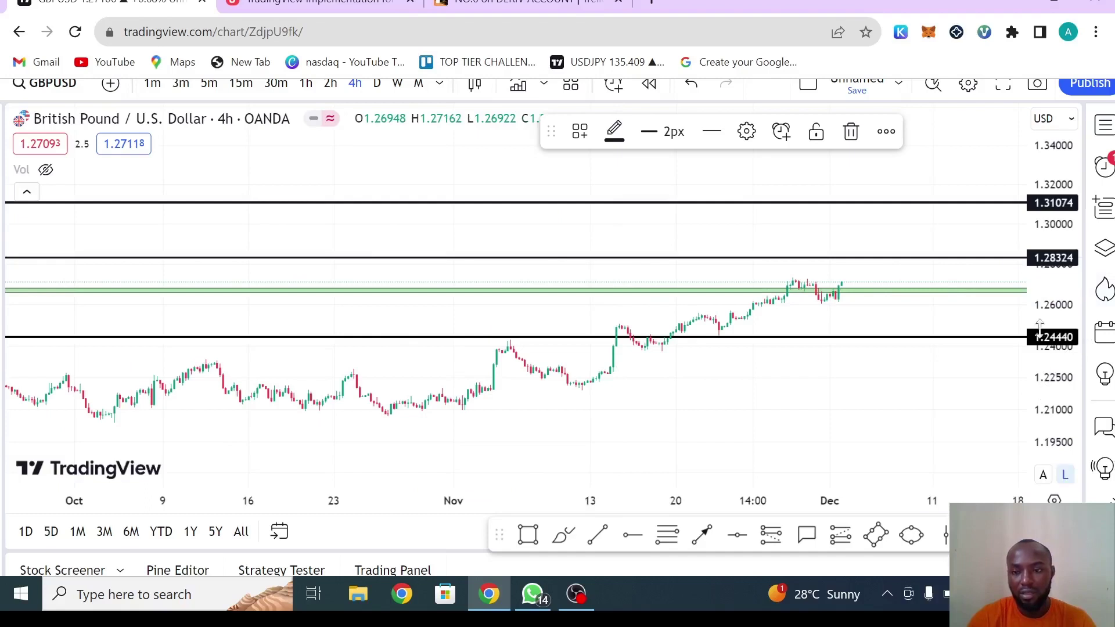
drag(1038, 328, 1017, 179)
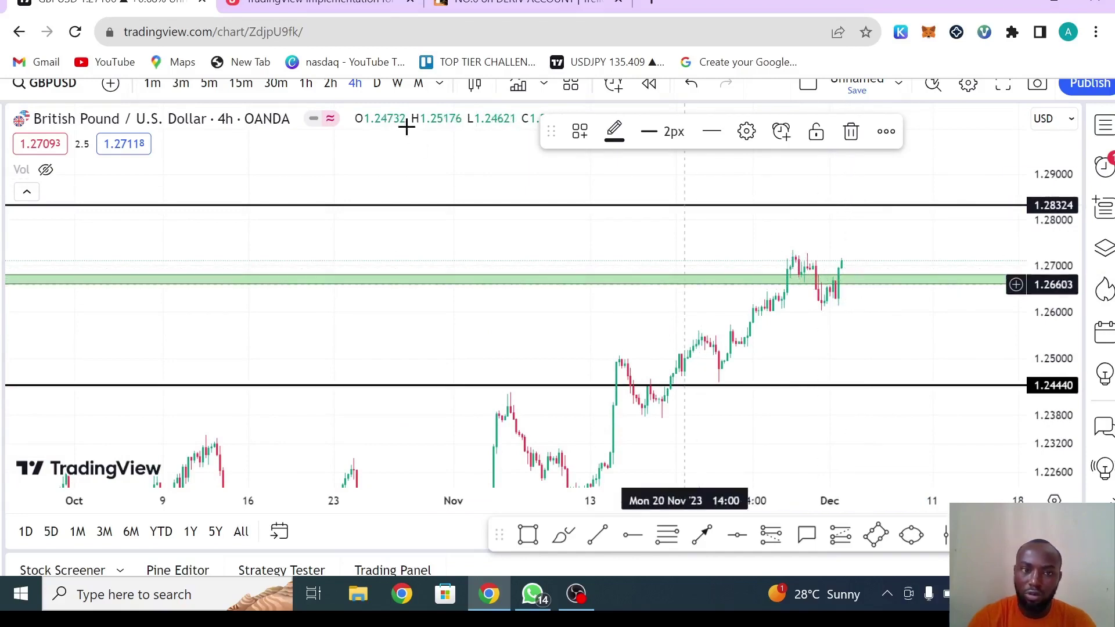
click(377, 83)
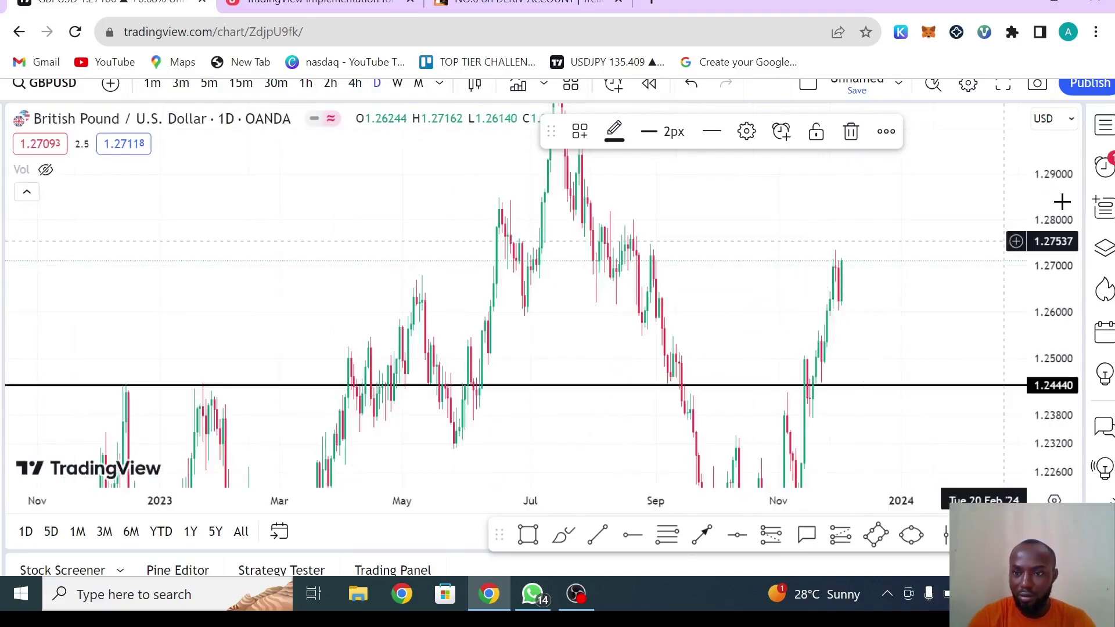
- Rescale to show 1.31074, then switch to 4h and frame the latest candles near 1.27
drag(1067, 295, 1067, 318)
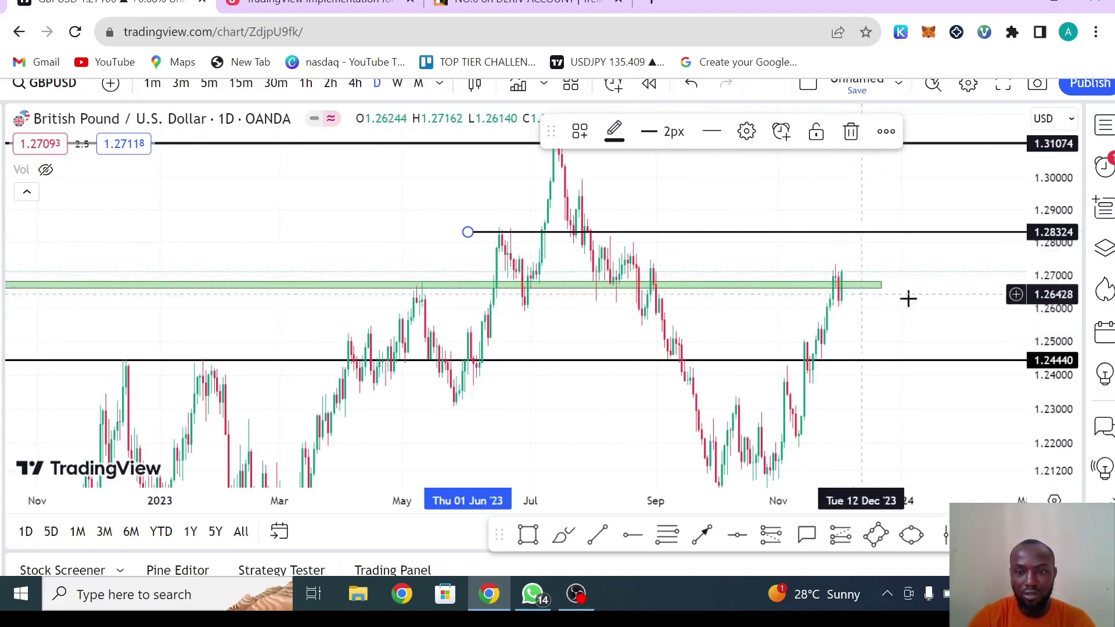
drag(1049, 303, 1052, 330)
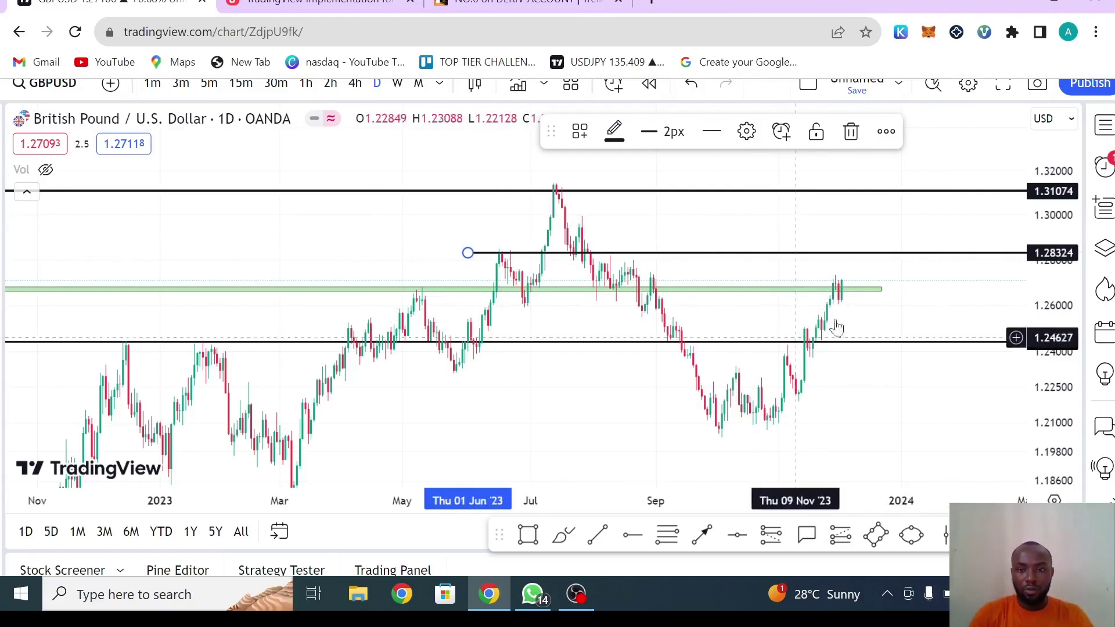
click(355, 84)
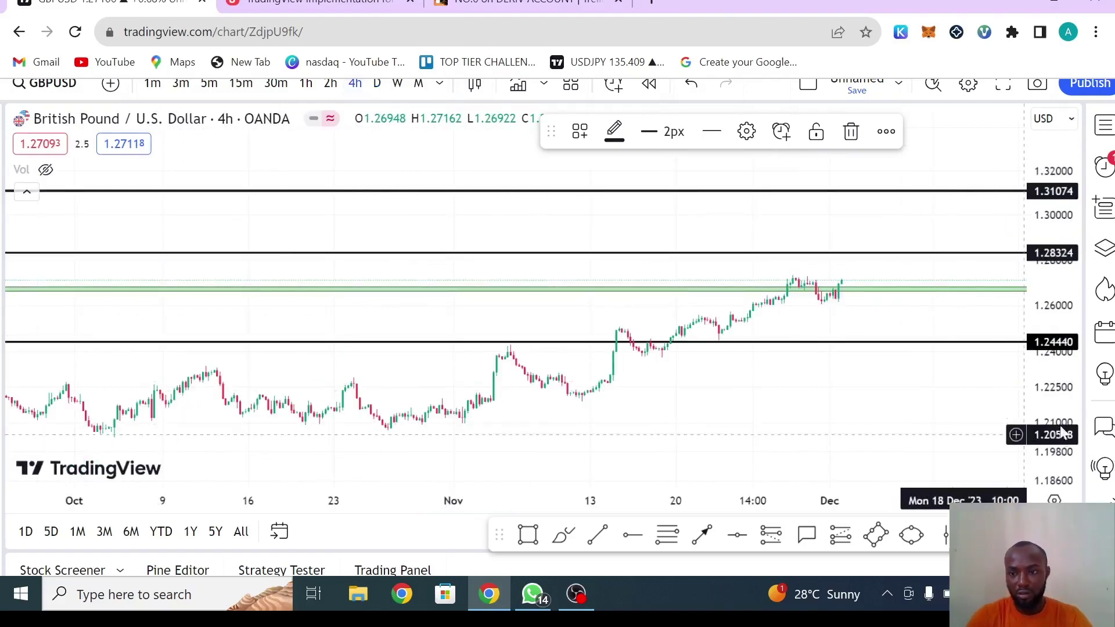
drag(1057, 437, 1058, 259)
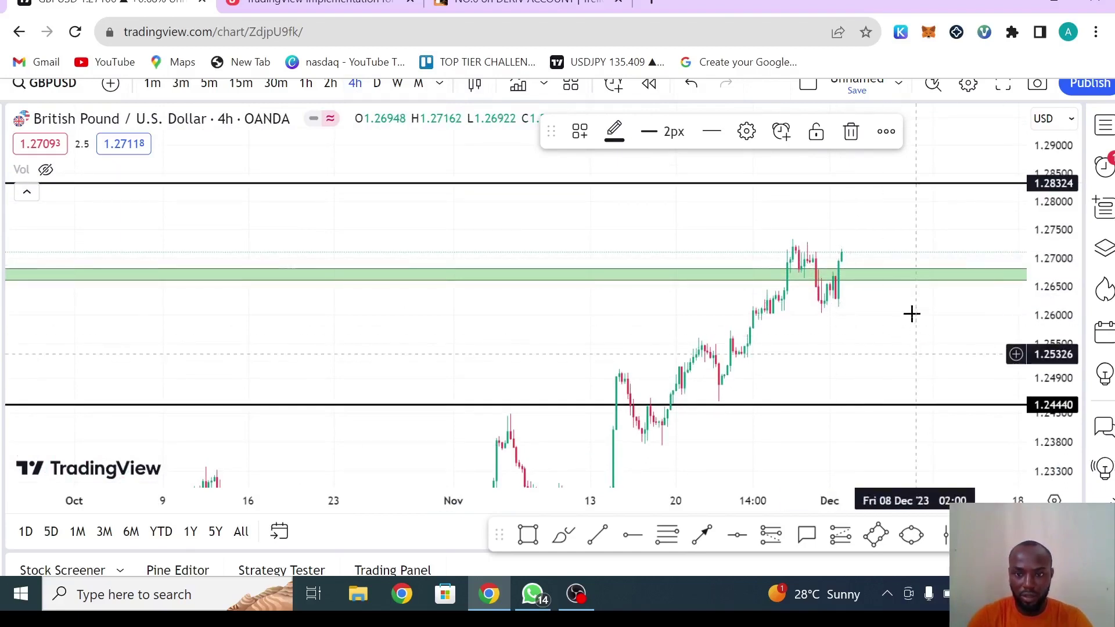
drag(911, 314, 910, 261)
drag(897, 215, 898, 214)
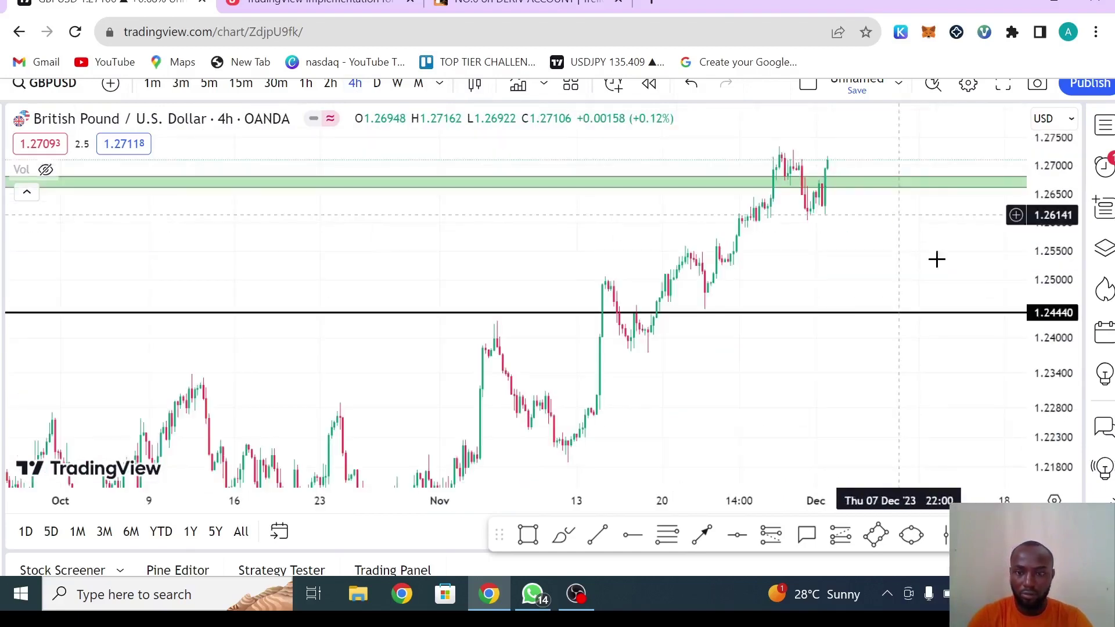
drag(1044, 340, 1044, 349)
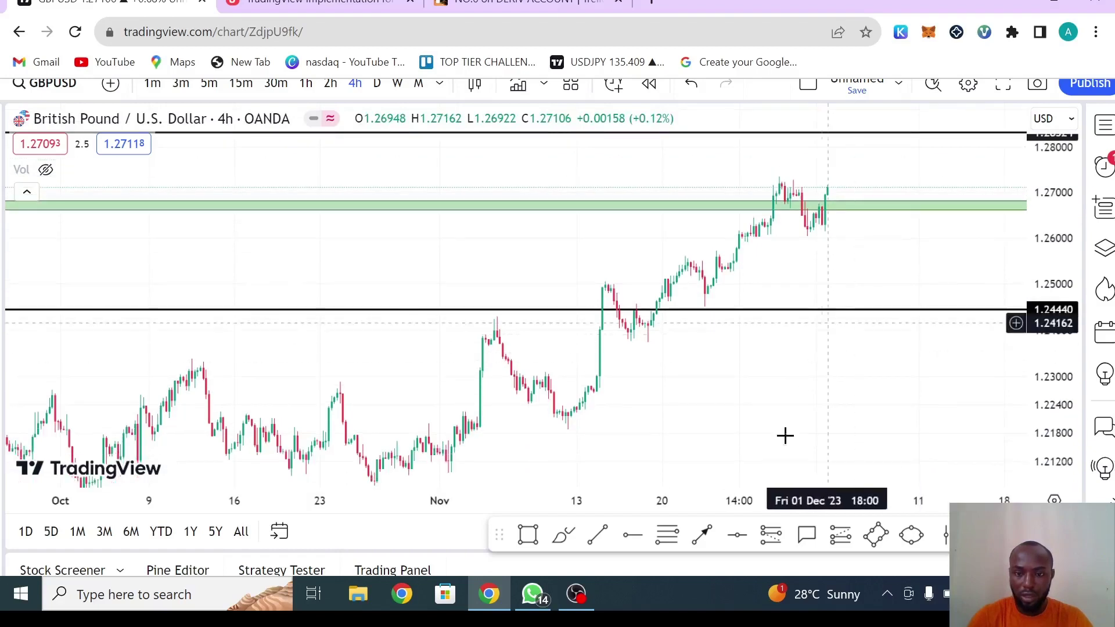
click(601, 542)
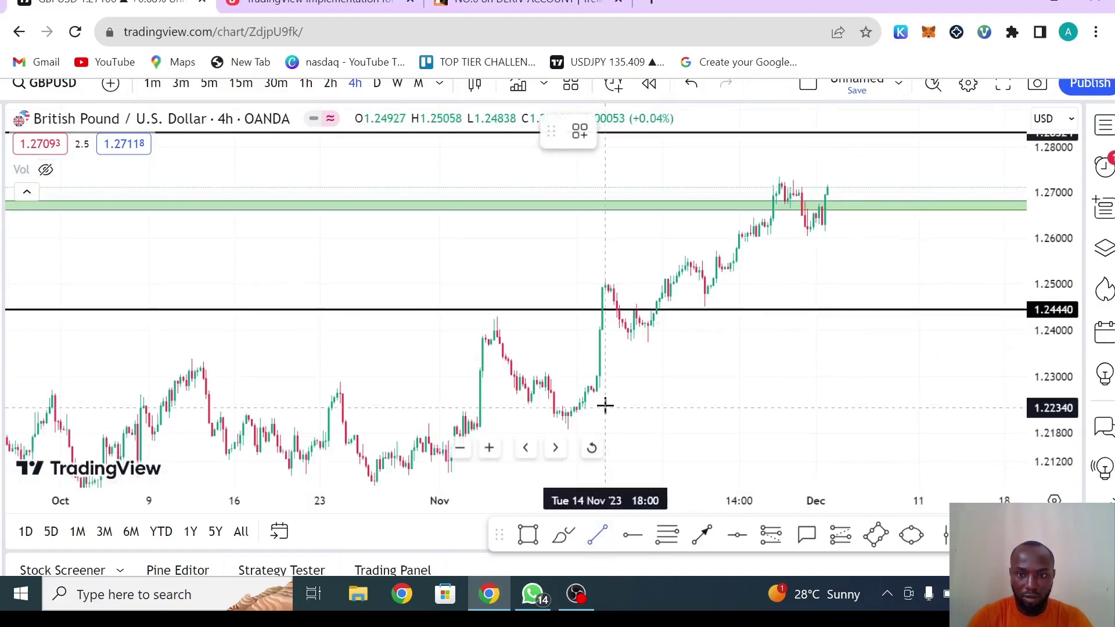
click(562, 432)
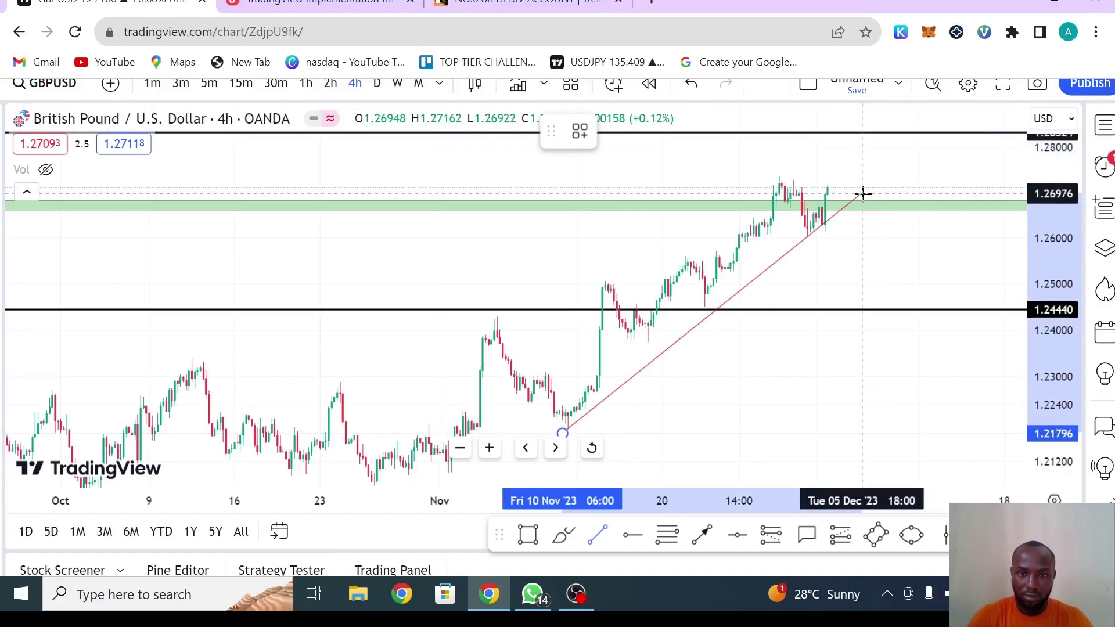
click(868, 250)
click(848, 132)
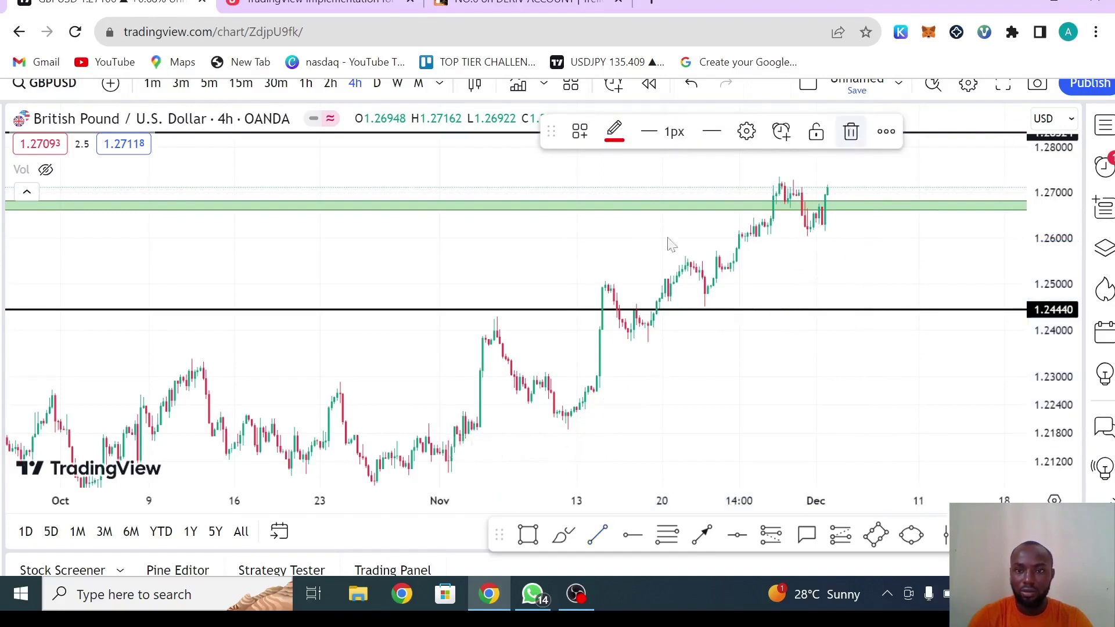
scroll(542, 281, right, 2)
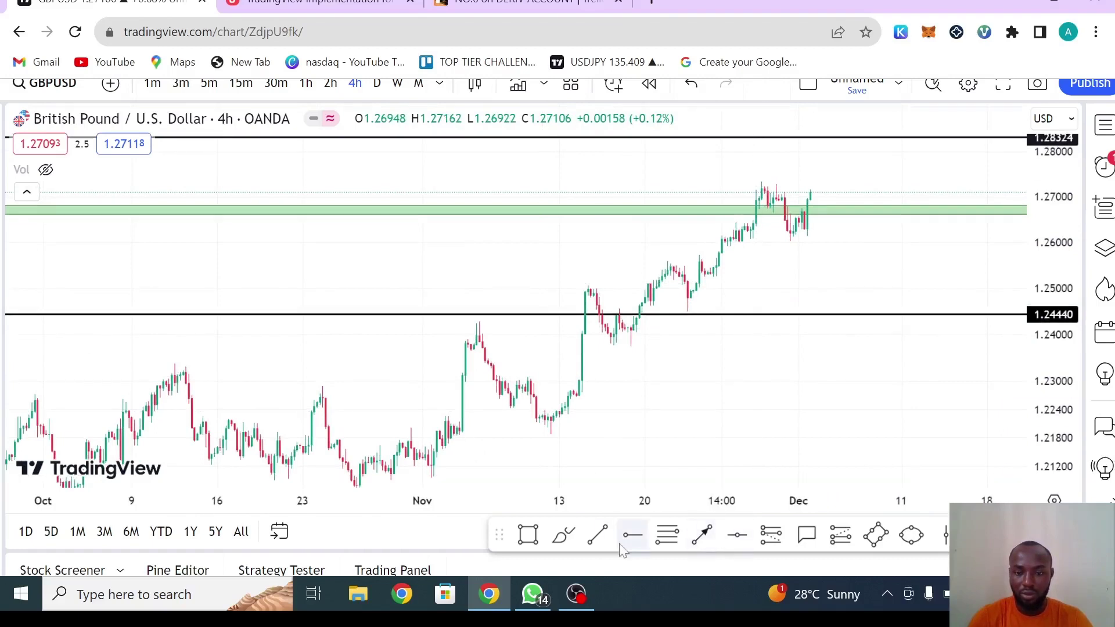
- Draw a green rectangle around the peak candles, about 1.26–1.273, and extend its left edge
click(759, 186)
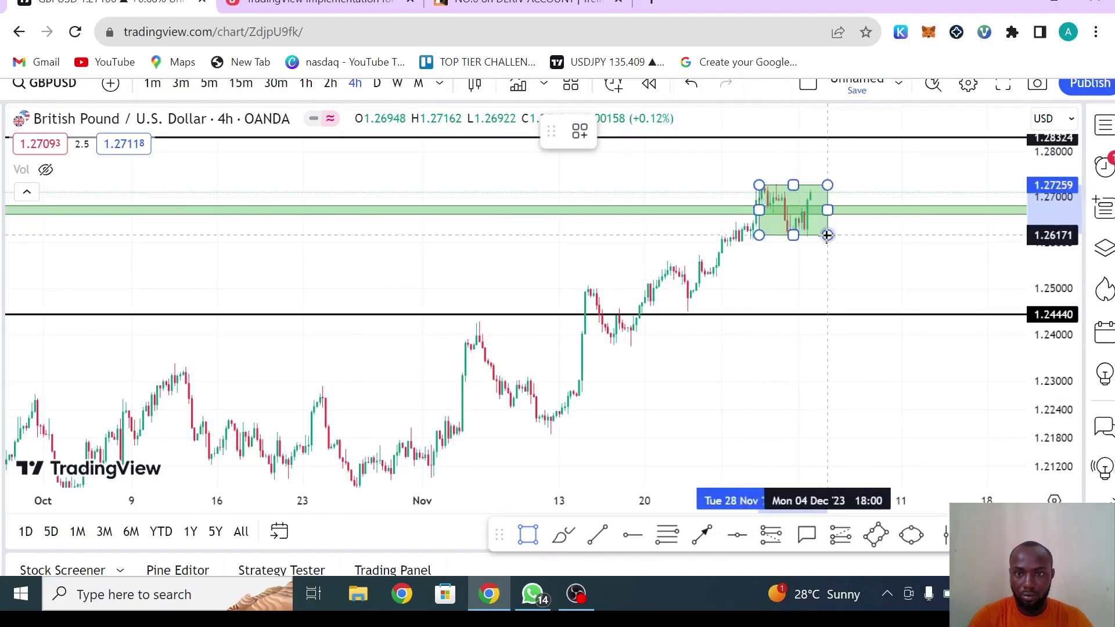
click(879, 327)
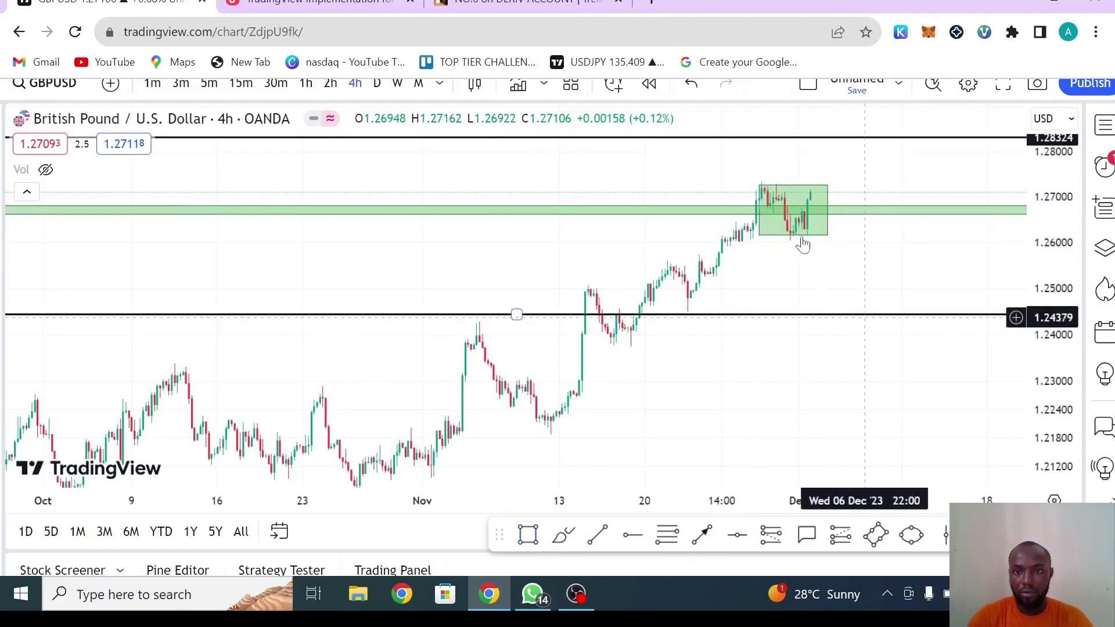
drag(759, 212, 747, 210)
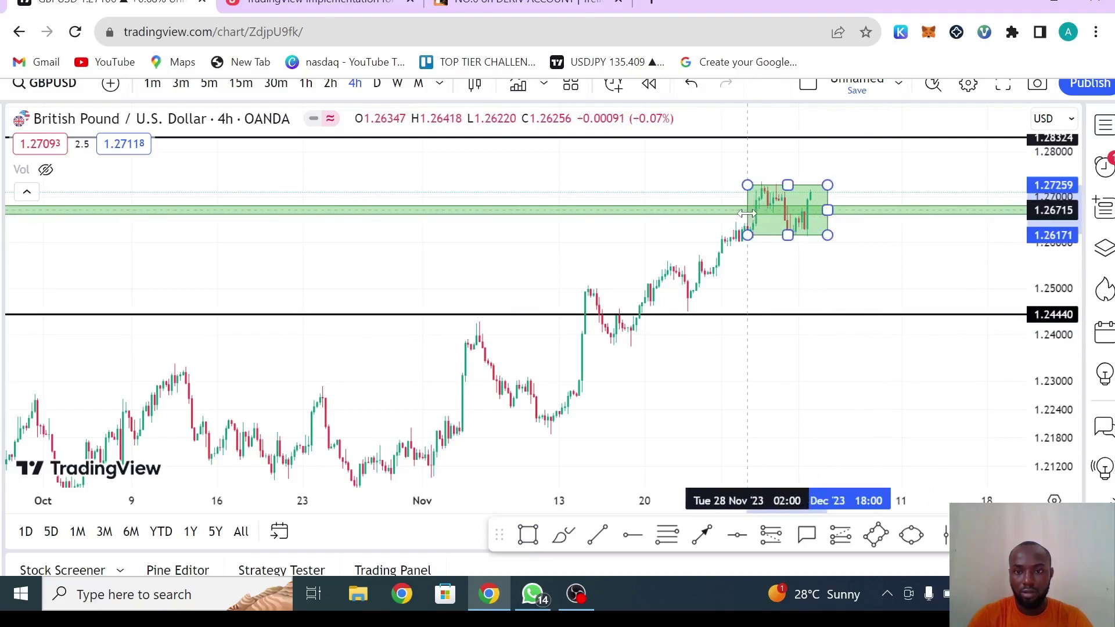
click(871, 248)
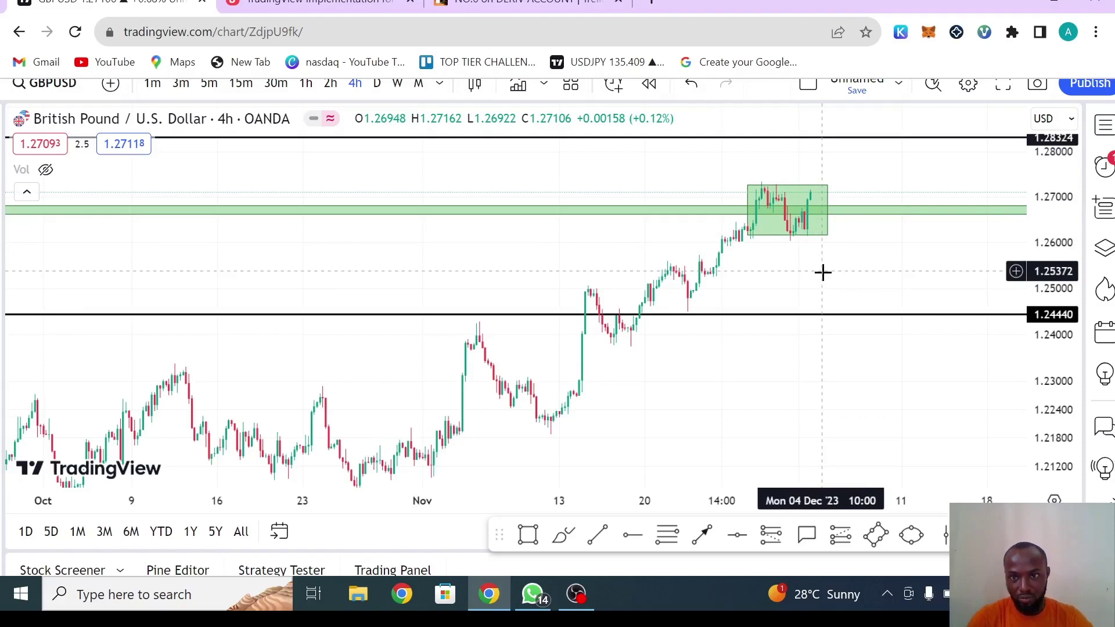
click(786, 225)
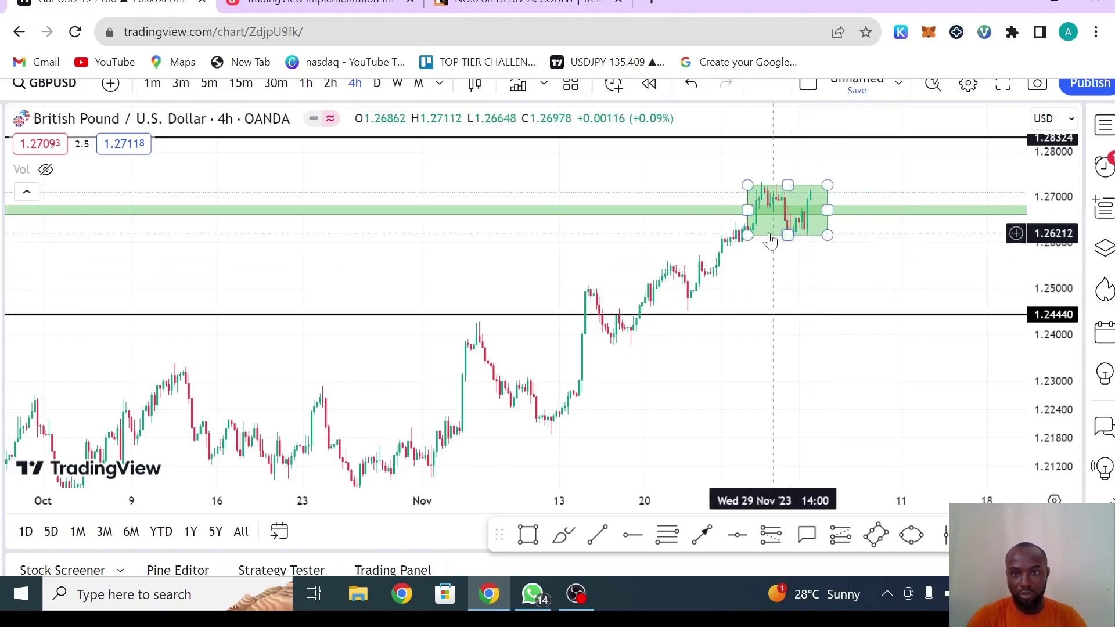
click(830, 239)
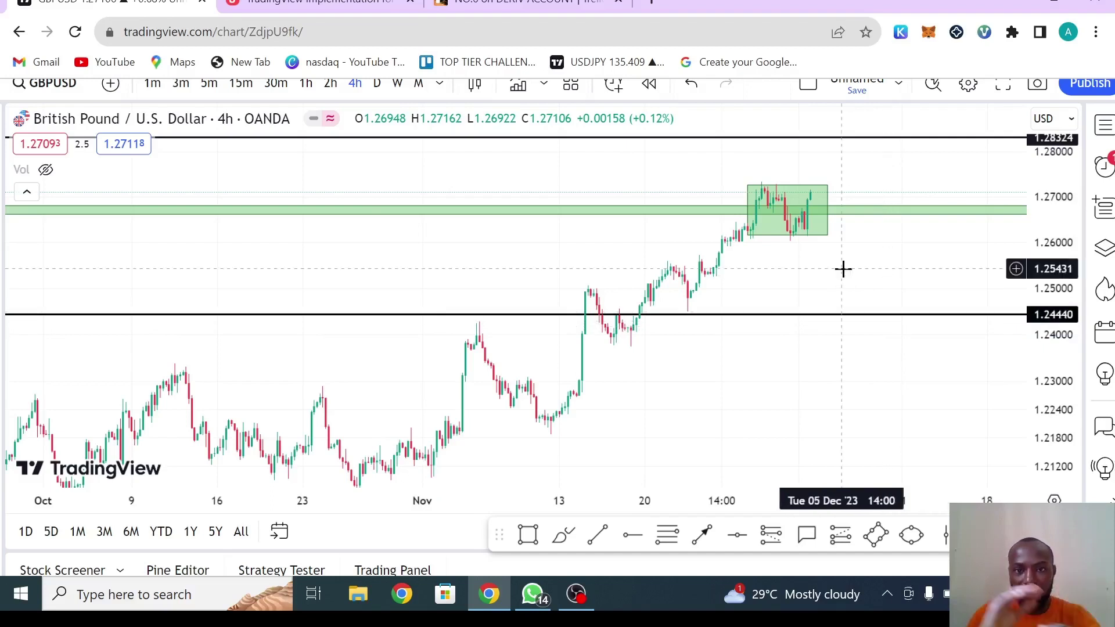
- Pan down and compress the price scale so 1.28324 and up to 1.30000 are visible
drag(843, 273, 841, 335)
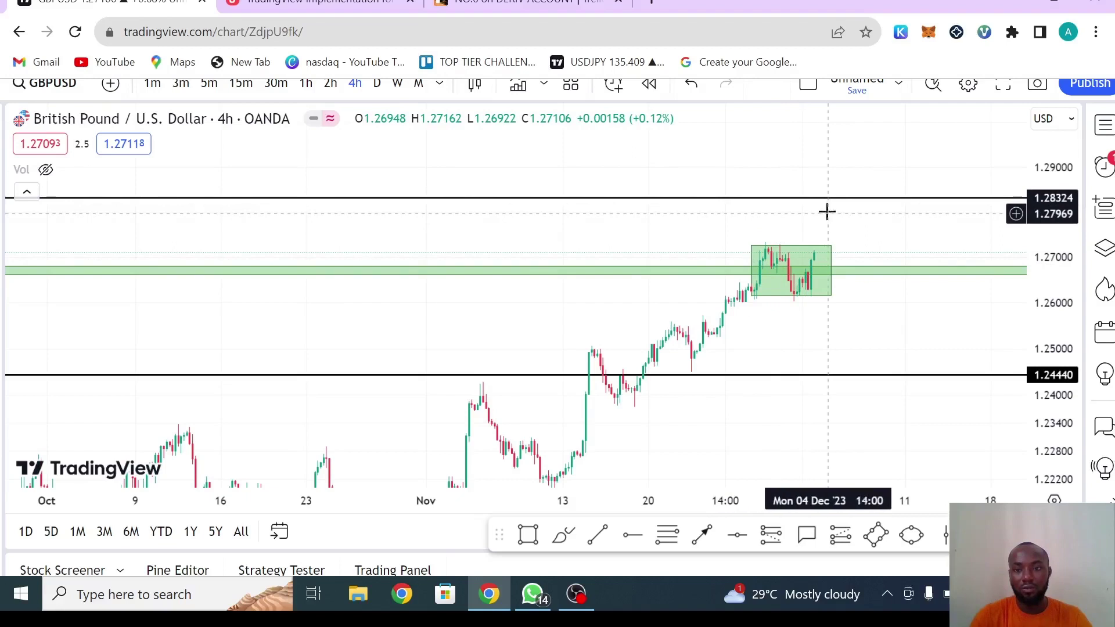
drag(1061, 272, 1062, 292)
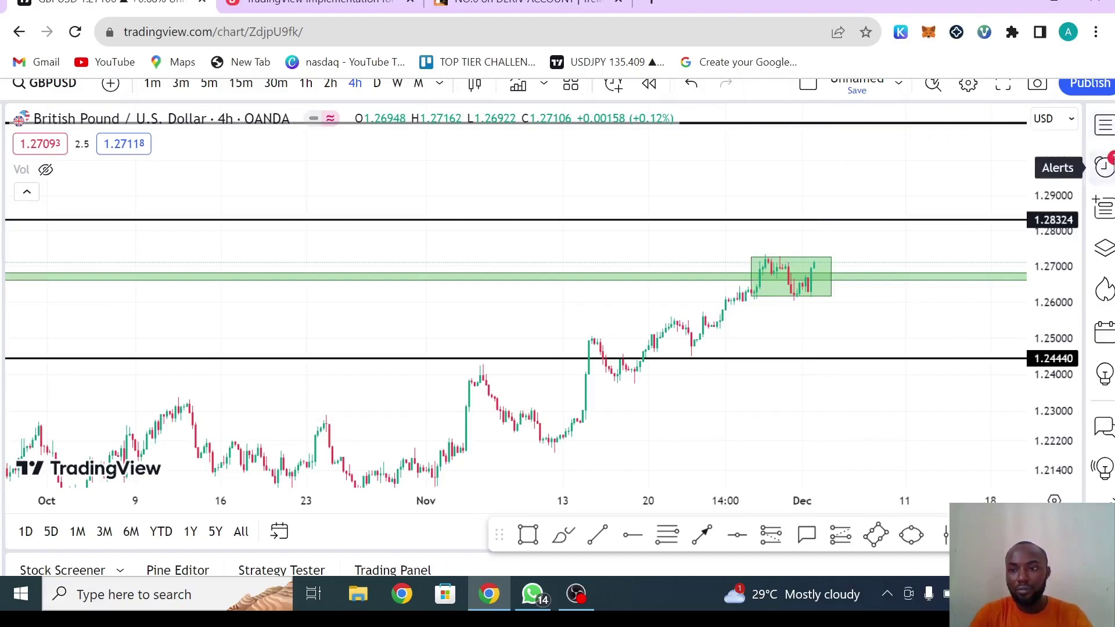
scroll(1083, 149, left, 2)
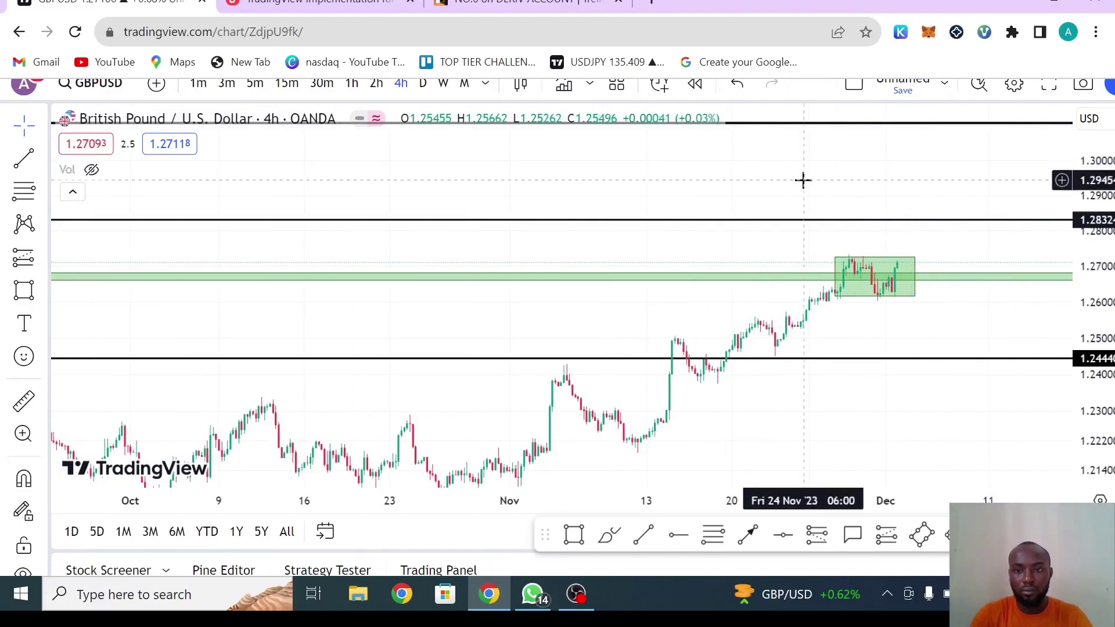
- Zoom the page out with Ctrl+minus and pick EURUSD from the watchlist
scroll(803, 180, down, 1)
scroll(803, 180, down, 2)
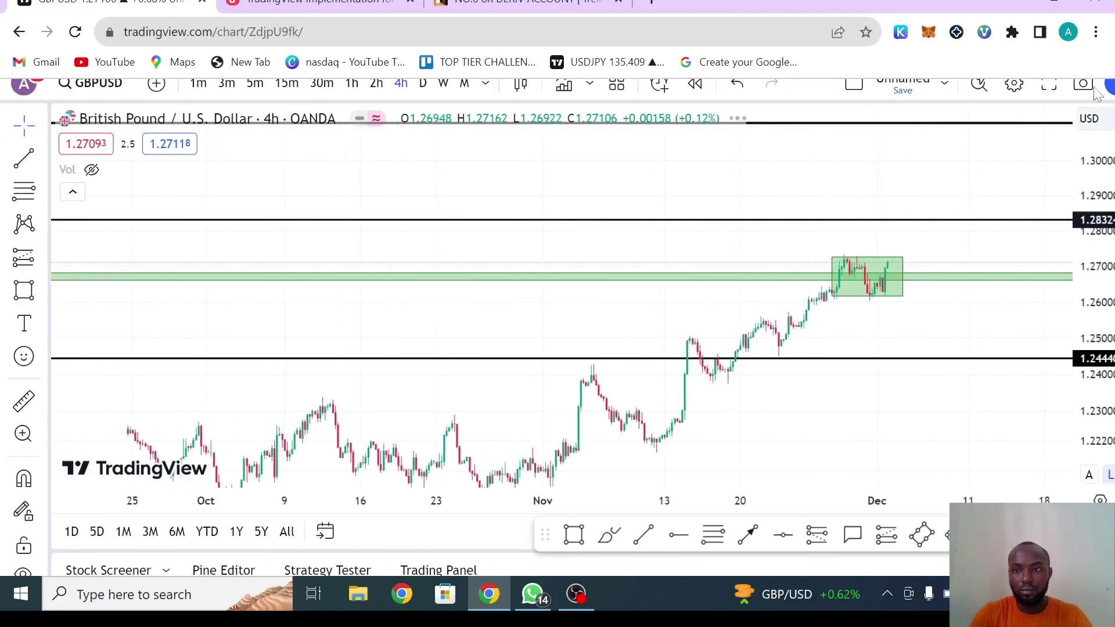
key(ctrl+minus)
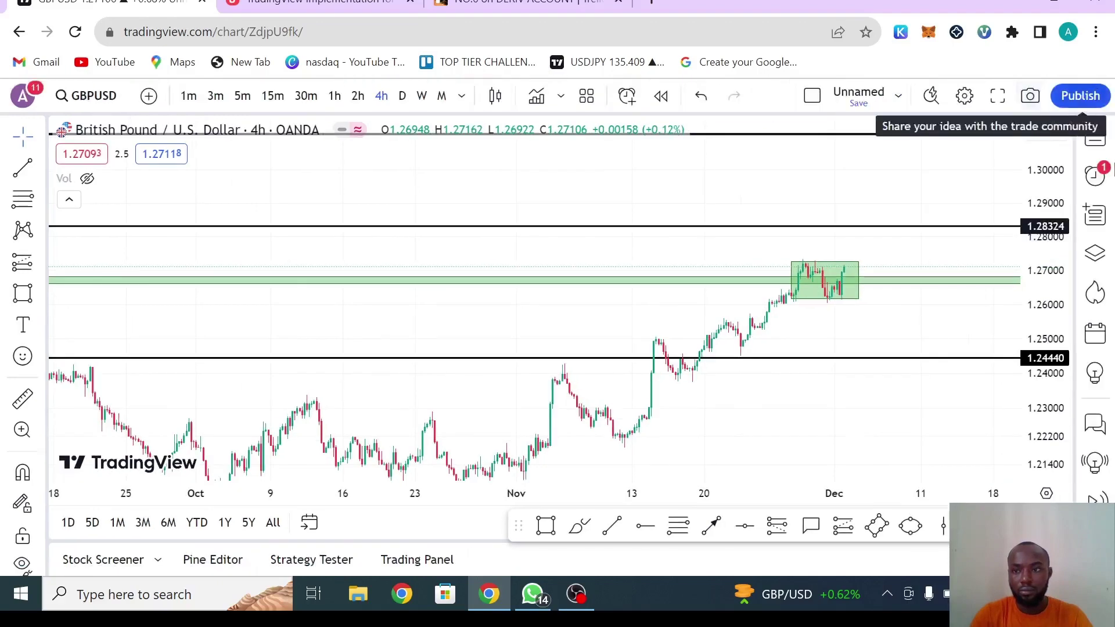
click(1096, 136)
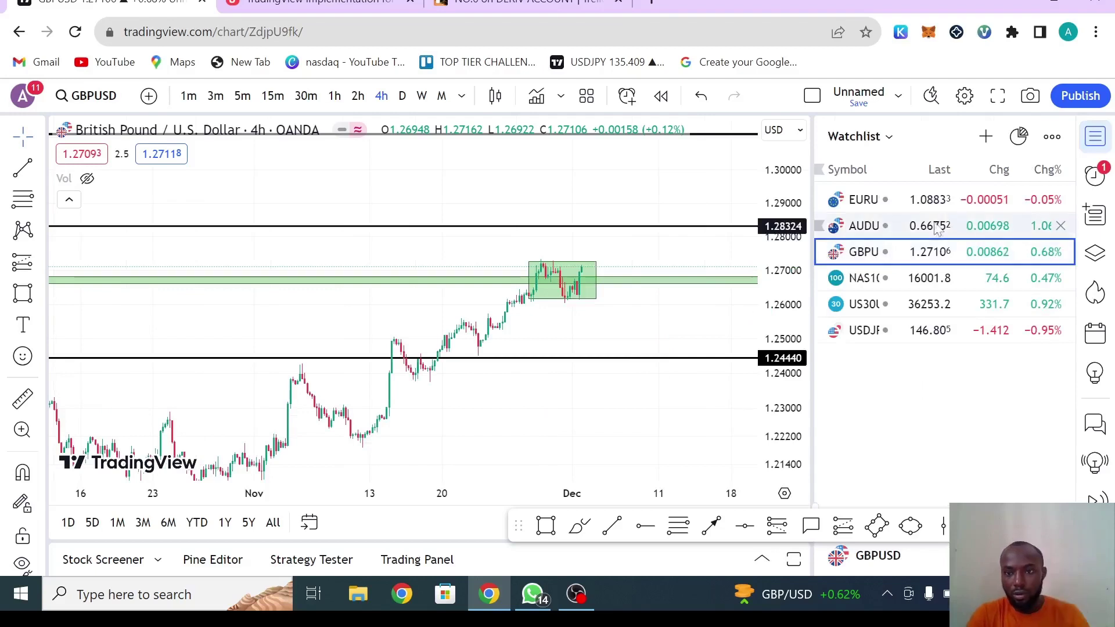
click(897, 207)
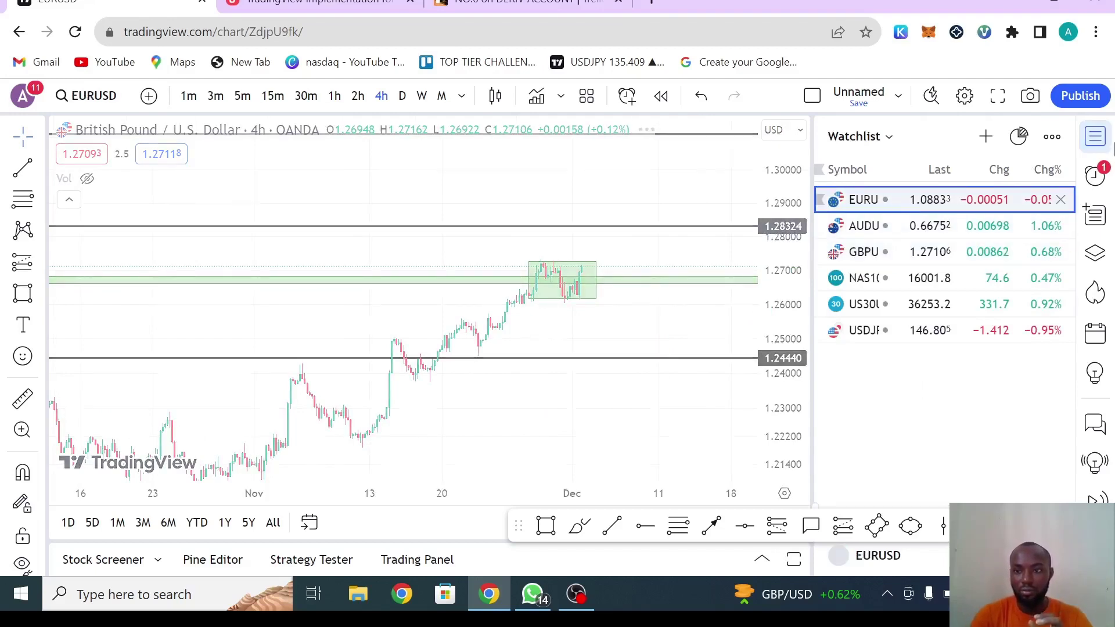
- Close the watchlist, set EURUSD to weekly and compress the scale to show all zones
click(1109, 139)
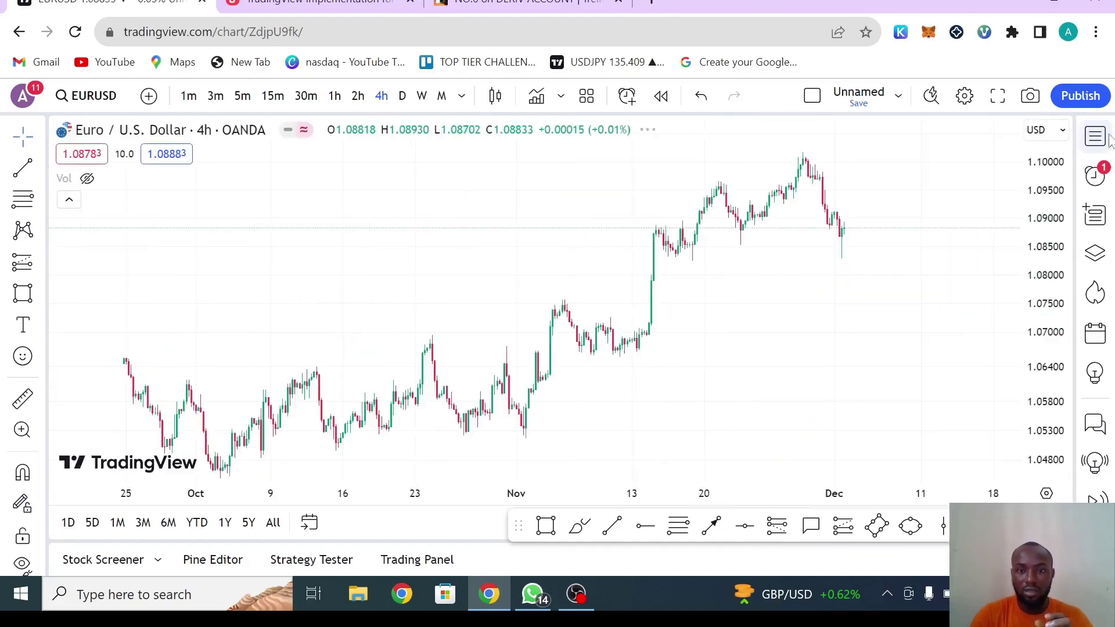
click(422, 96)
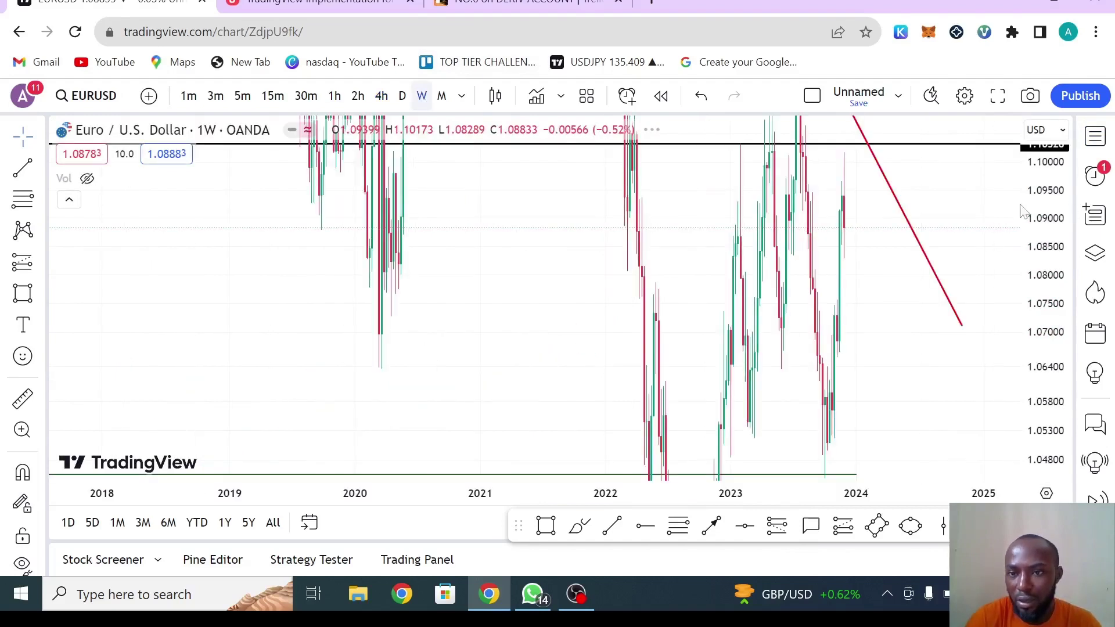
drag(1038, 174, 1039, 319)
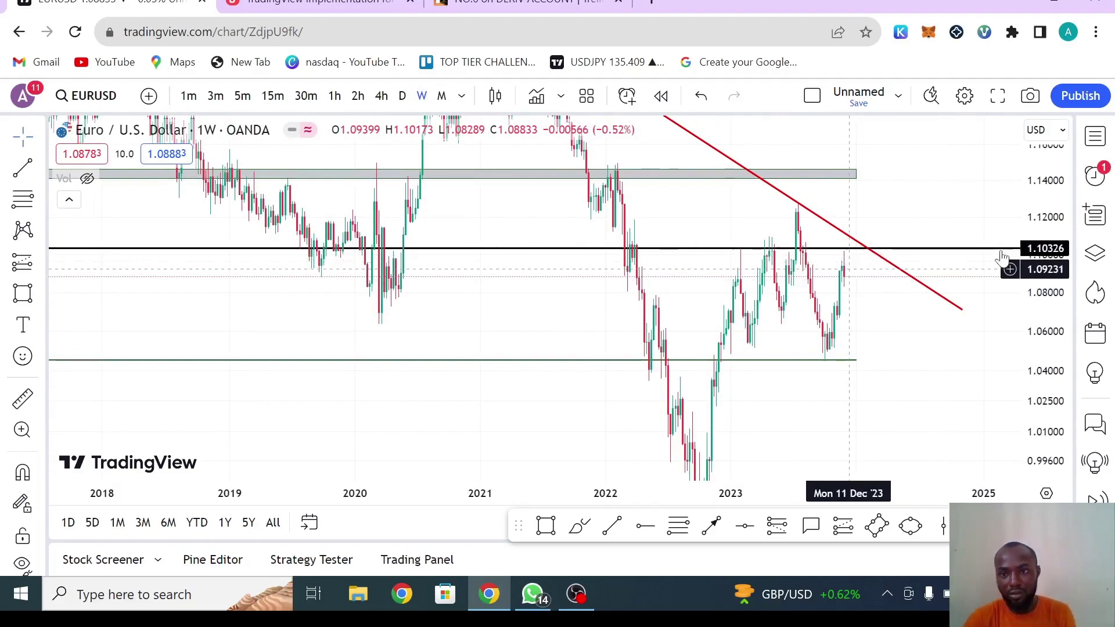
drag(1038, 279, 1037, 340)
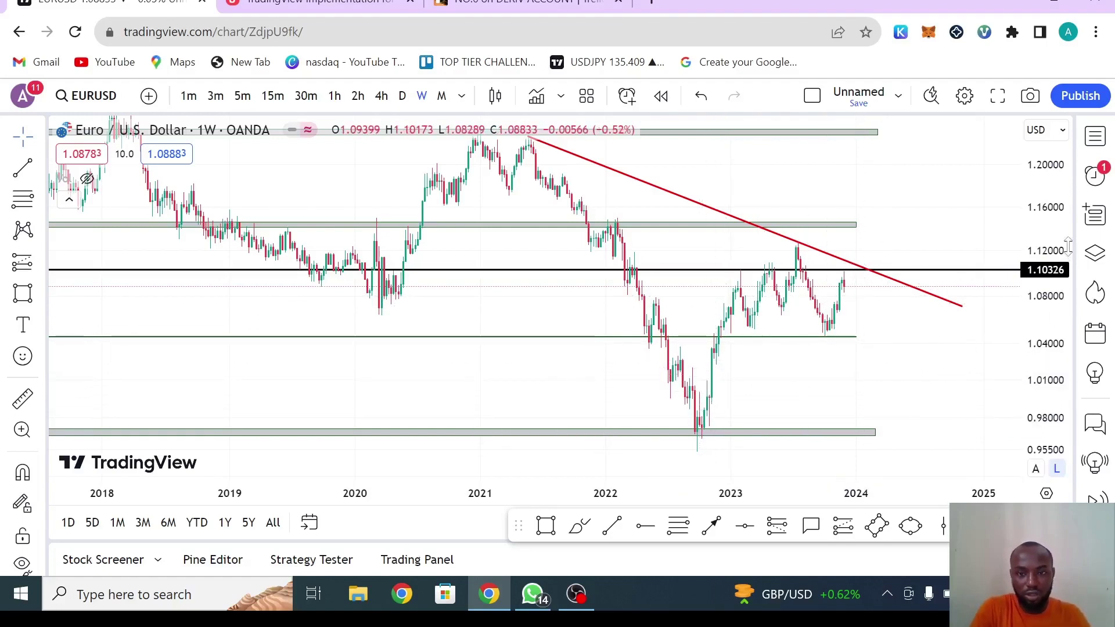
- Switch EURUSD to the daily timeframe and adjust the price scale around the candles
click(403, 97)
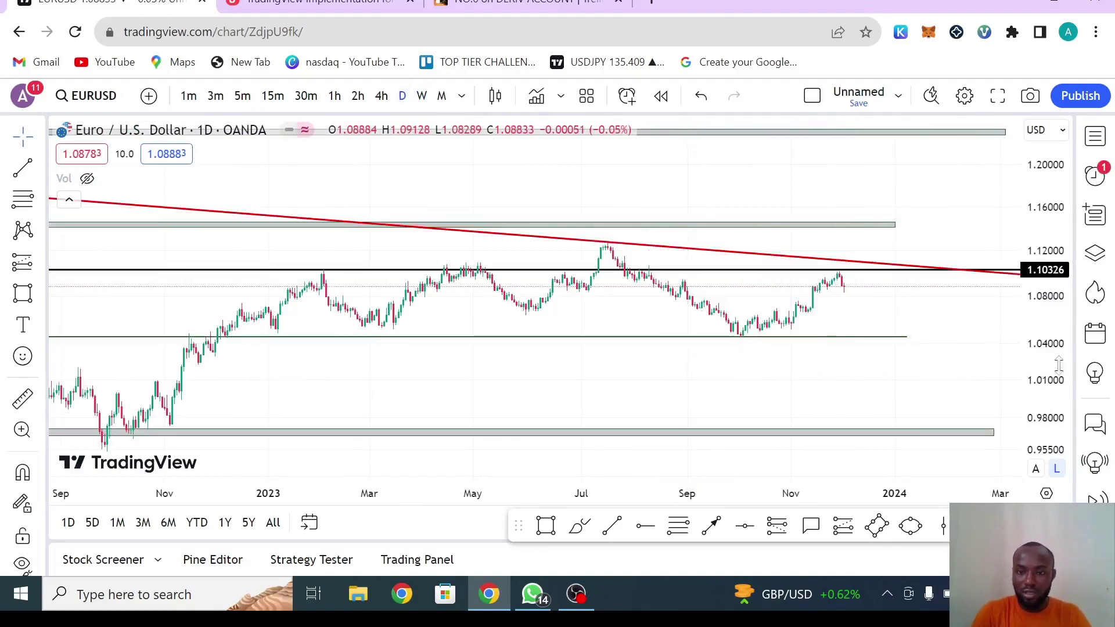
drag(1058, 364, 1073, 255)
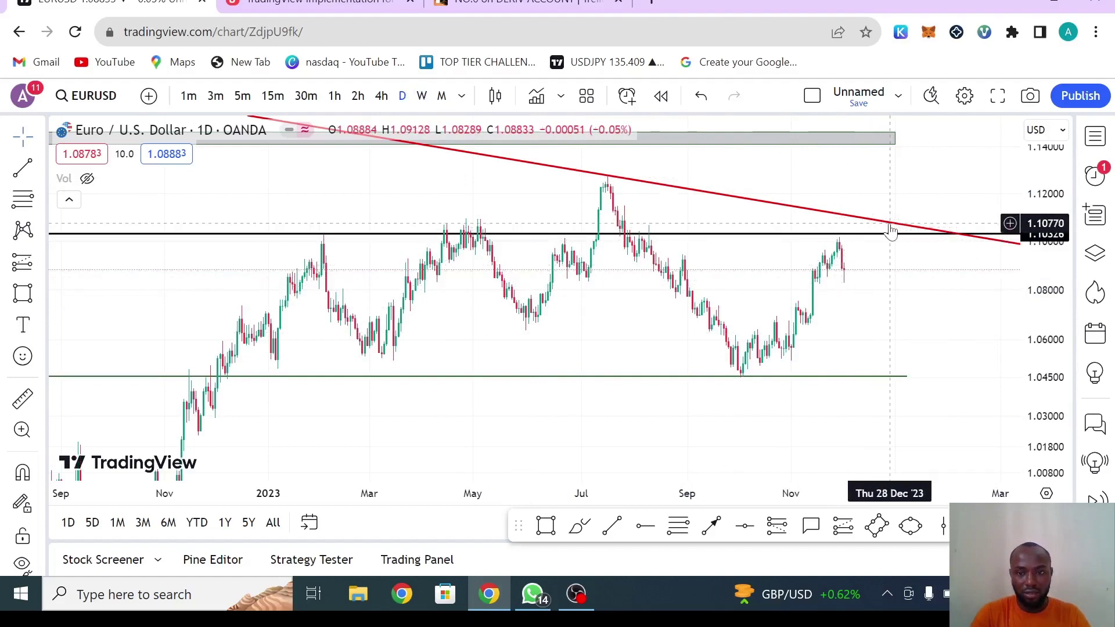
drag(1050, 324, 1056, 366)
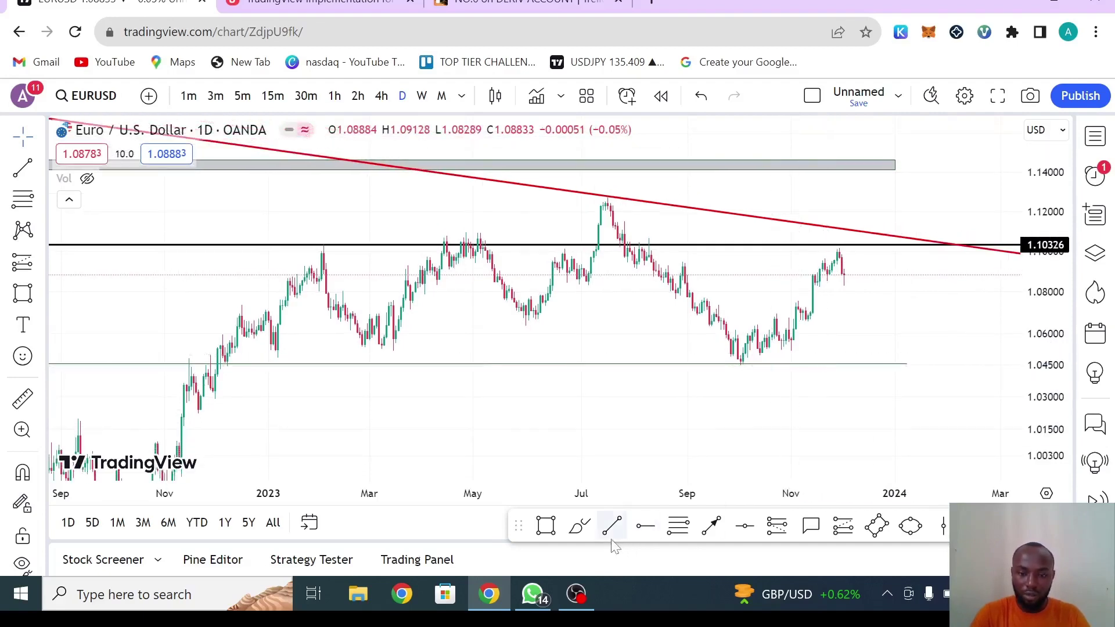
- Draw a trial trend line from the October low, then delete it
click(743, 363)
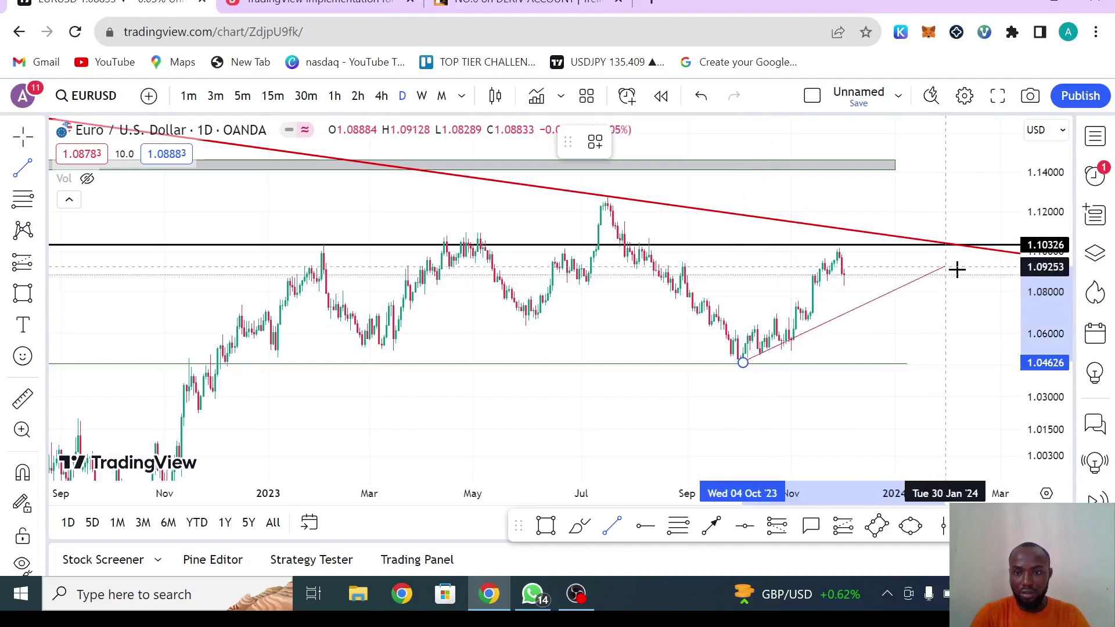
click(959, 310)
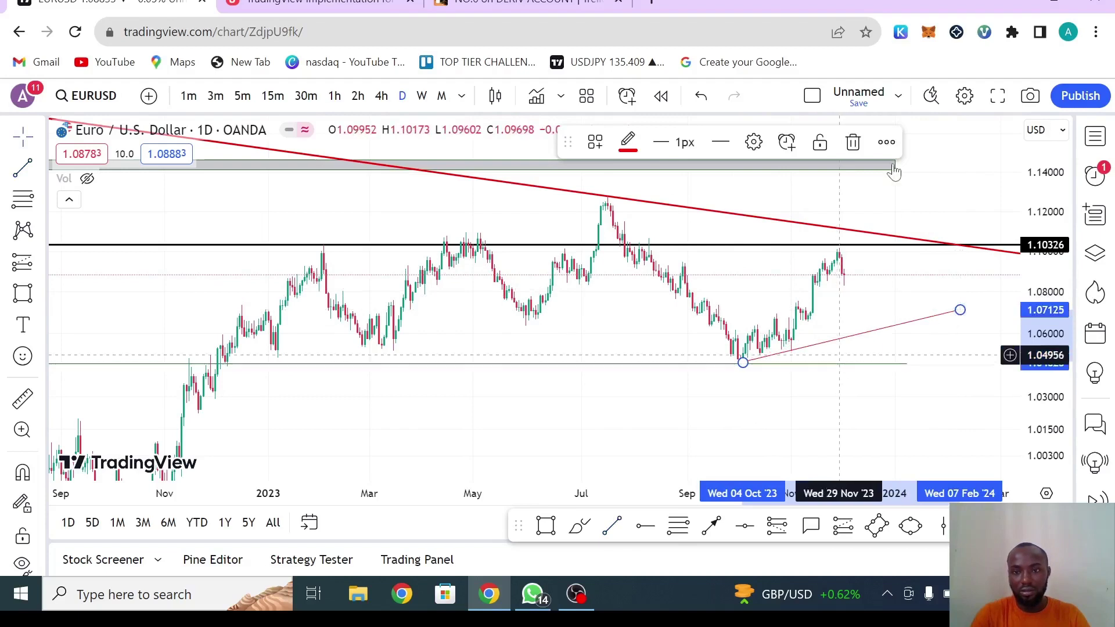
click(853, 144)
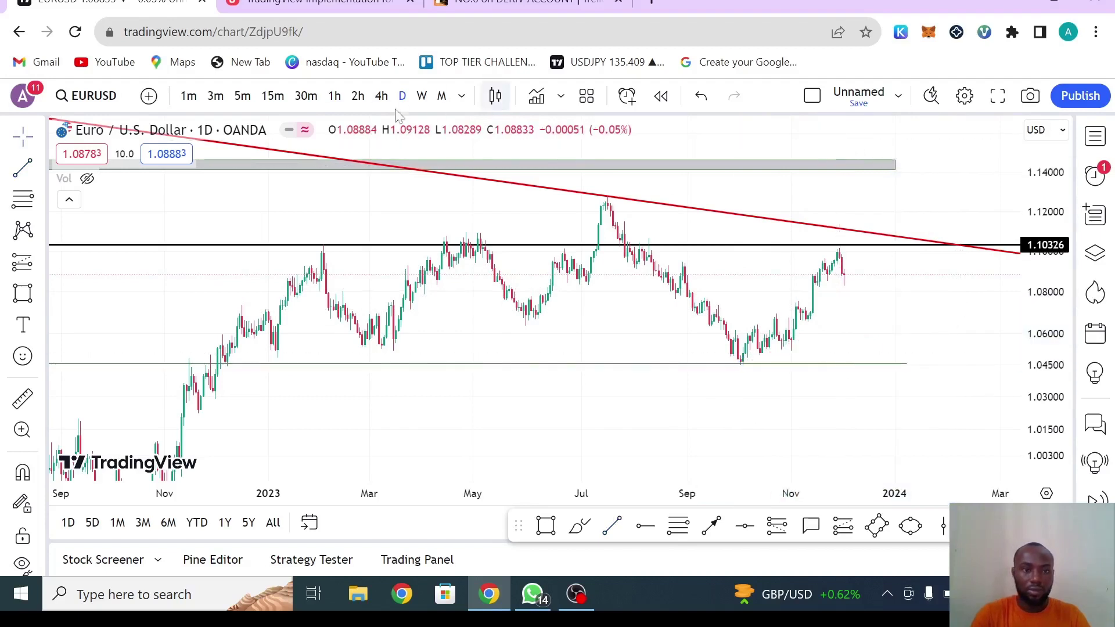
- Switch to 4h and finish the rising trend line from the early-November low near 1.107
click(381, 96)
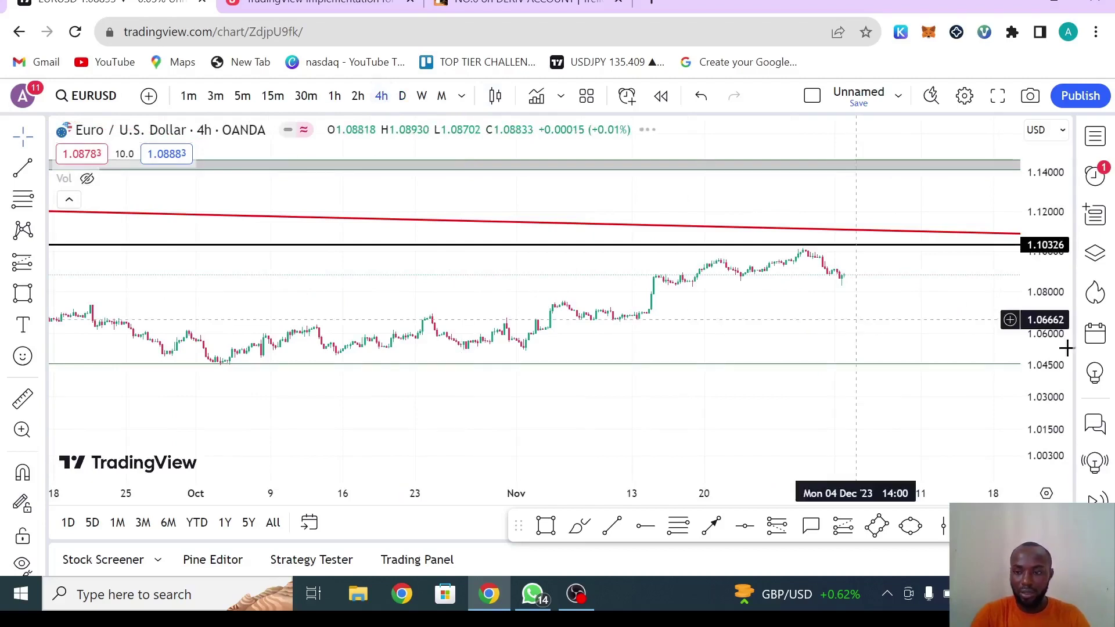
mouse_move(1053, 327)
mouse_down()
mouse_move(1055, 290)
mouse_move(975, 346)
mouse_move(976, 314)
mouse_move(989, 310)
mouse_up()
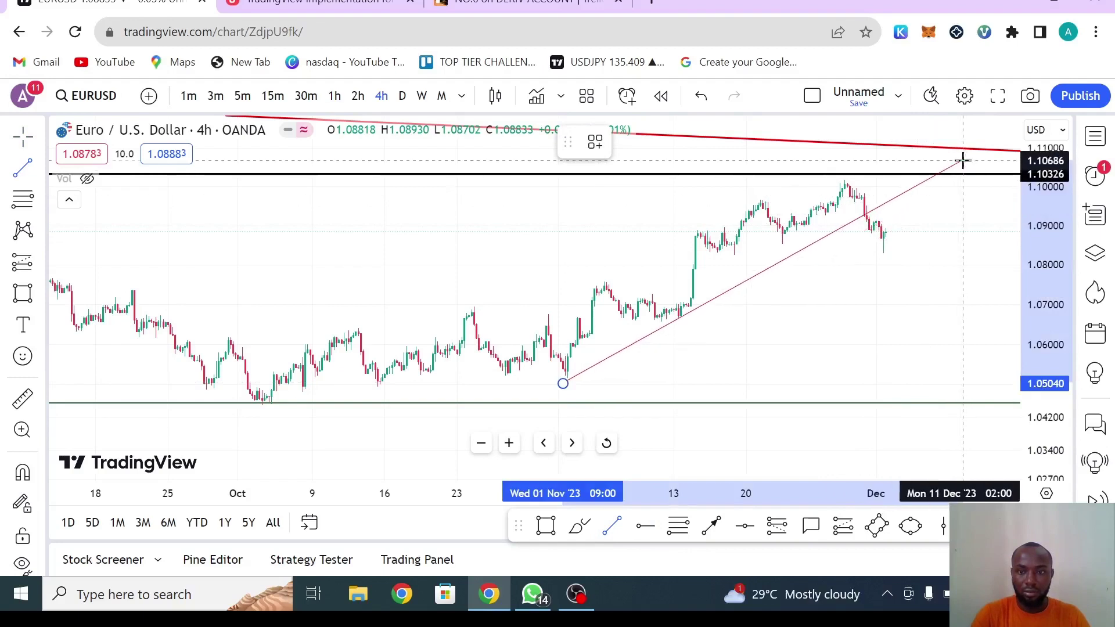
click(962, 160)
- Place a horizontal ray at 1.08556 starting in late November
mouse_move(926, 299)
mouse_down()
mouse_move(942, 293)
mouse_move(925, 306)
mouse_up()
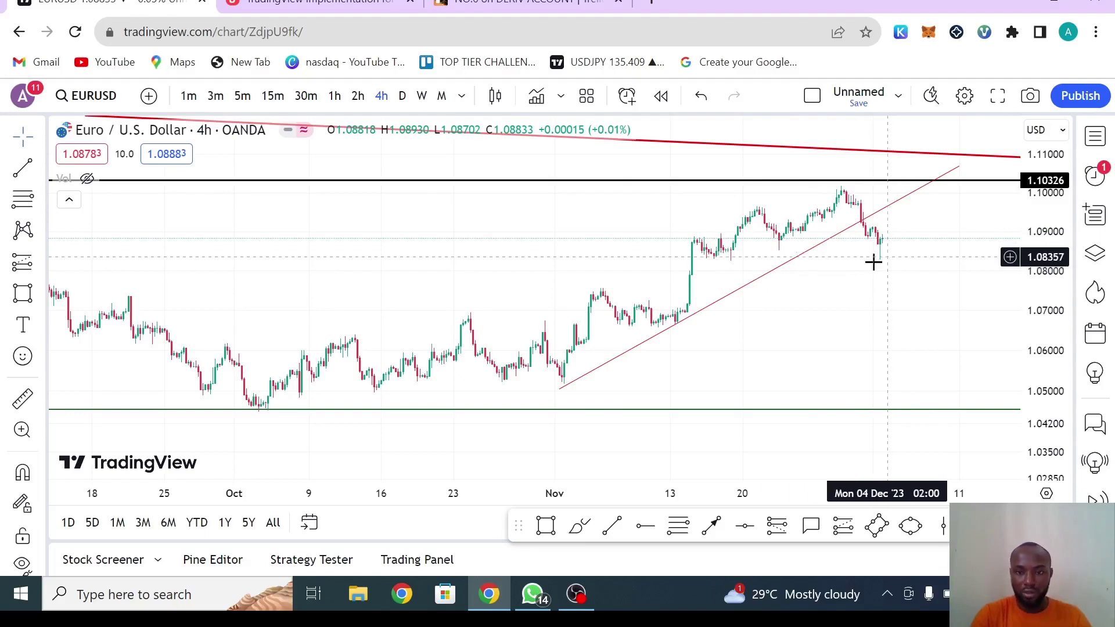
click(641, 528)
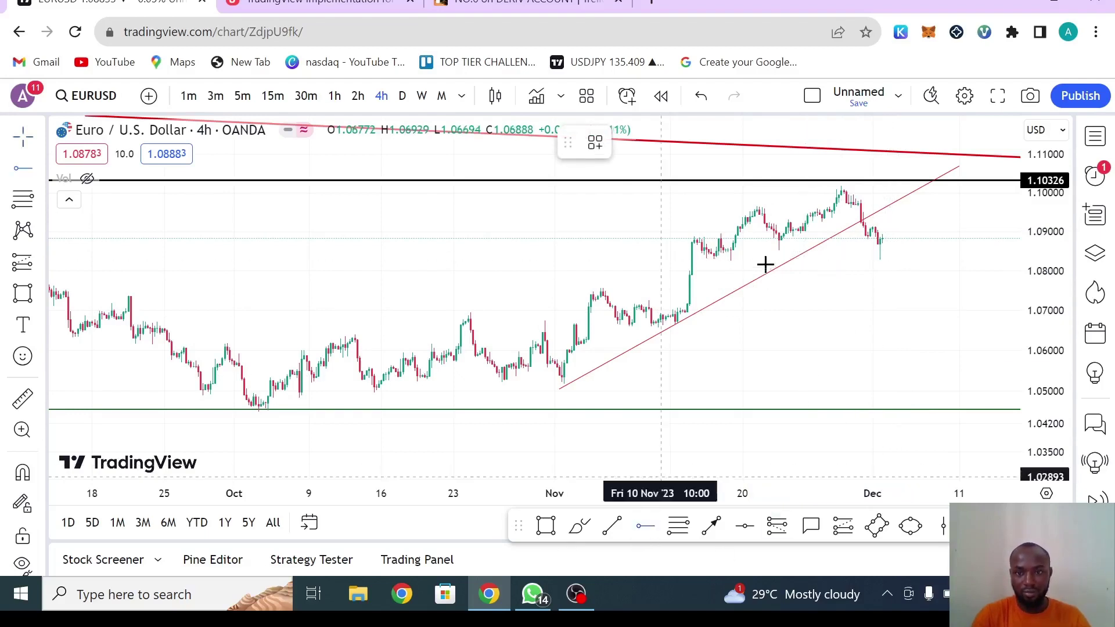
click(713, 250)
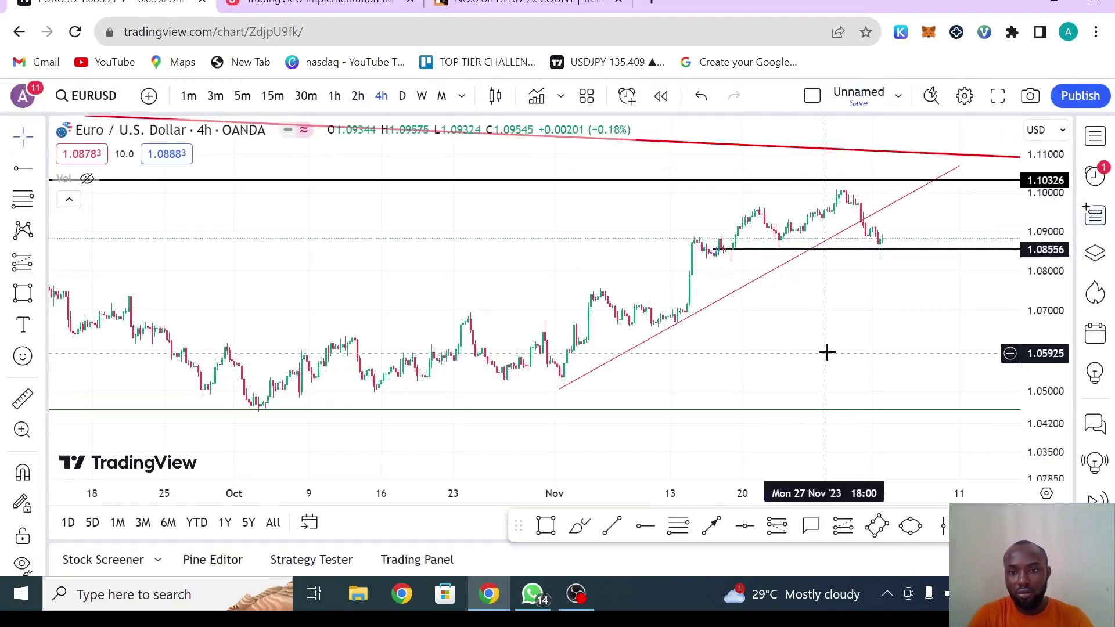
- Switch to daily and drag the 1.0855 level's start back to late June 2023
drag(976, 306, 1000, 292)
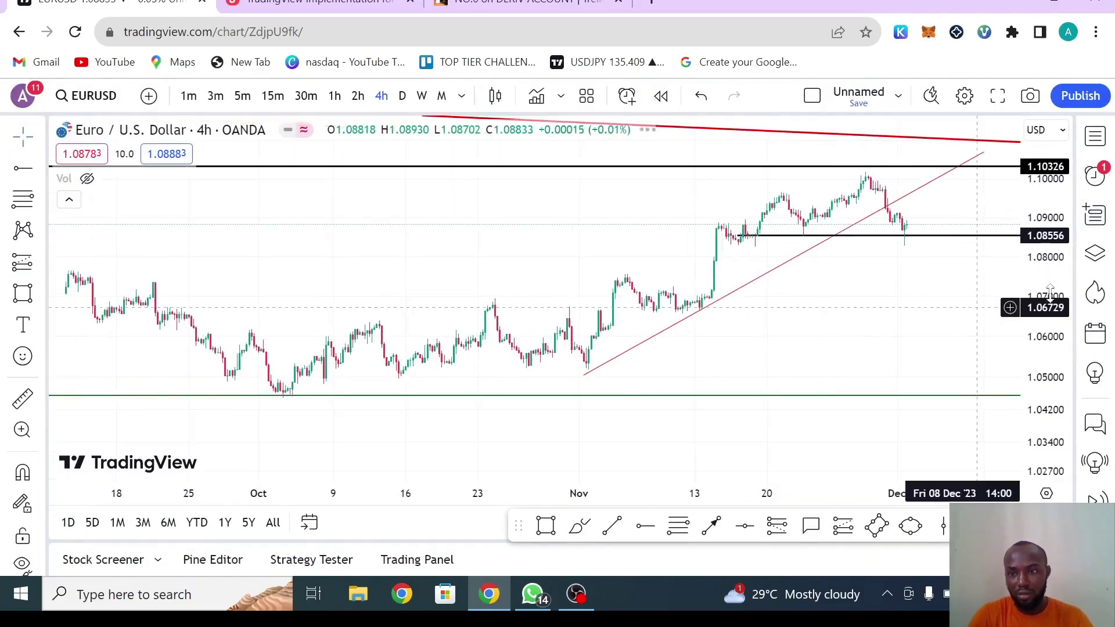
drag(1043, 348, 1041, 401)
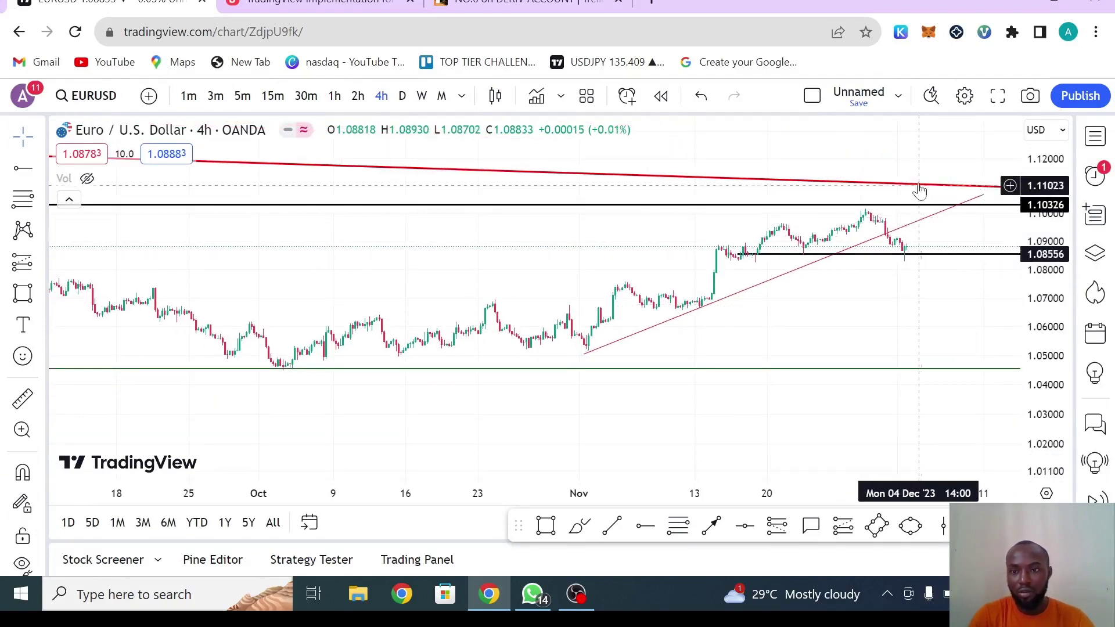
click(400, 103)
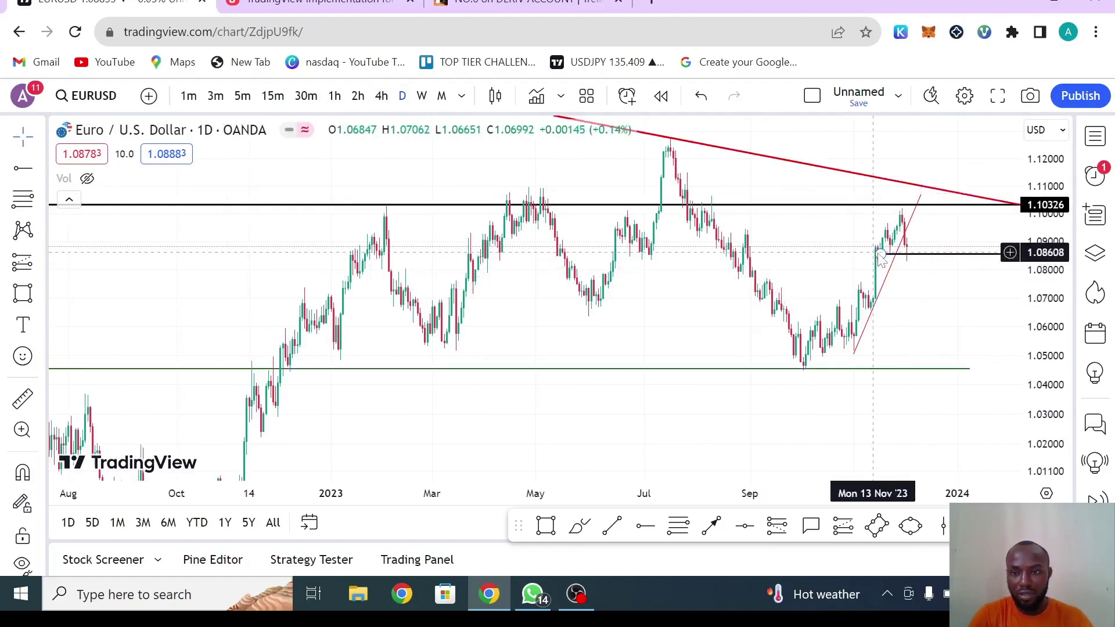
drag(768, 265, 623, 256)
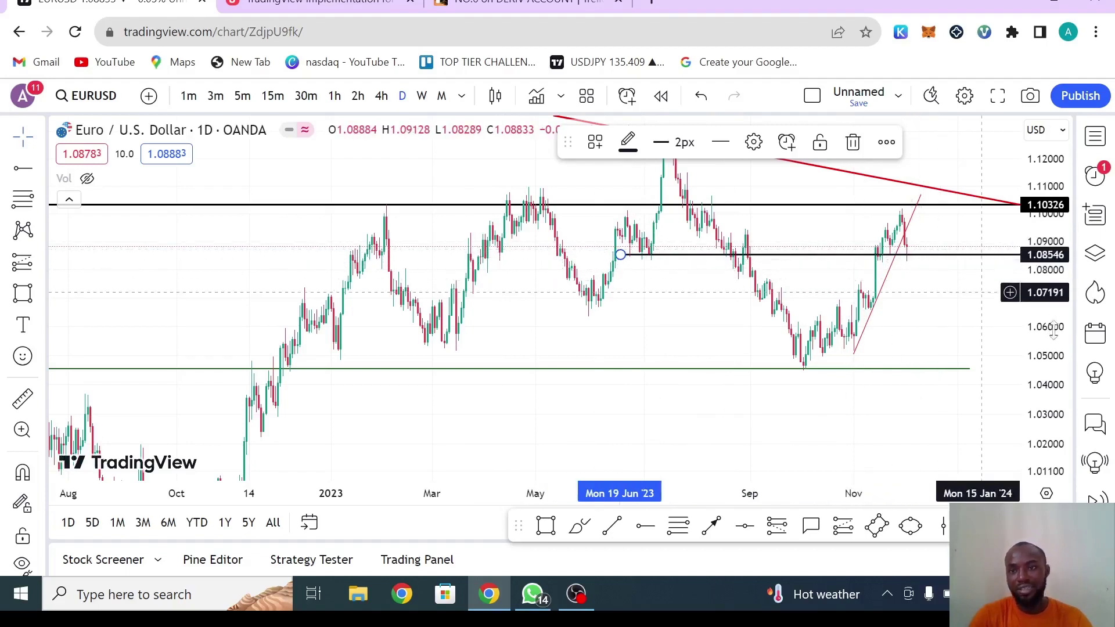
drag(1054, 331, 1054, 335)
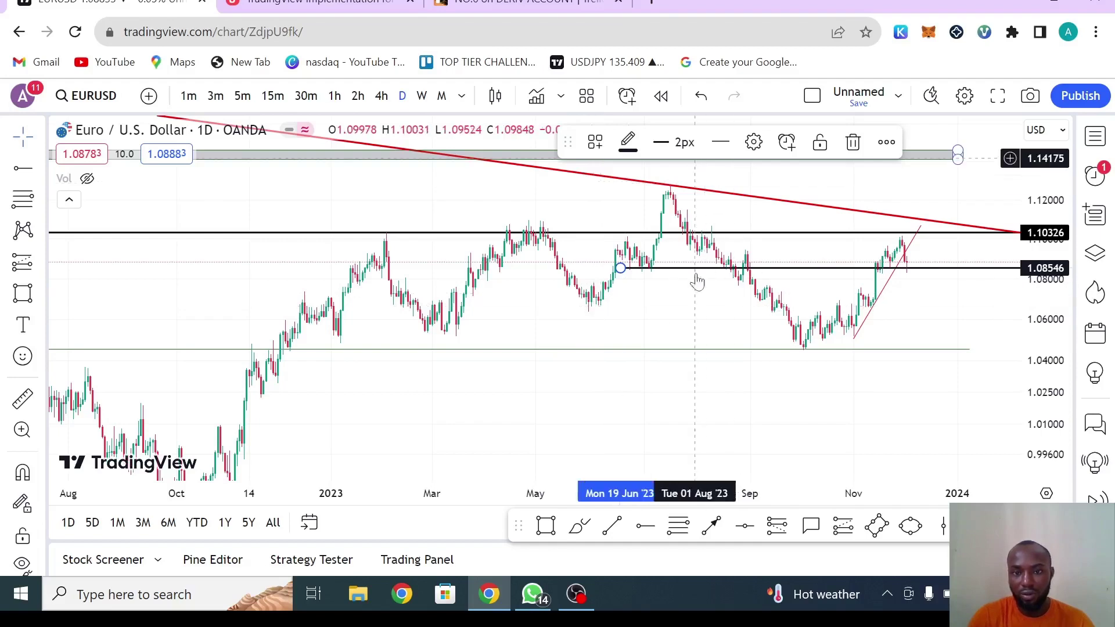
- Place a horizontal ray at 1.06675 on the EURUSD daily chart
click(644, 526)
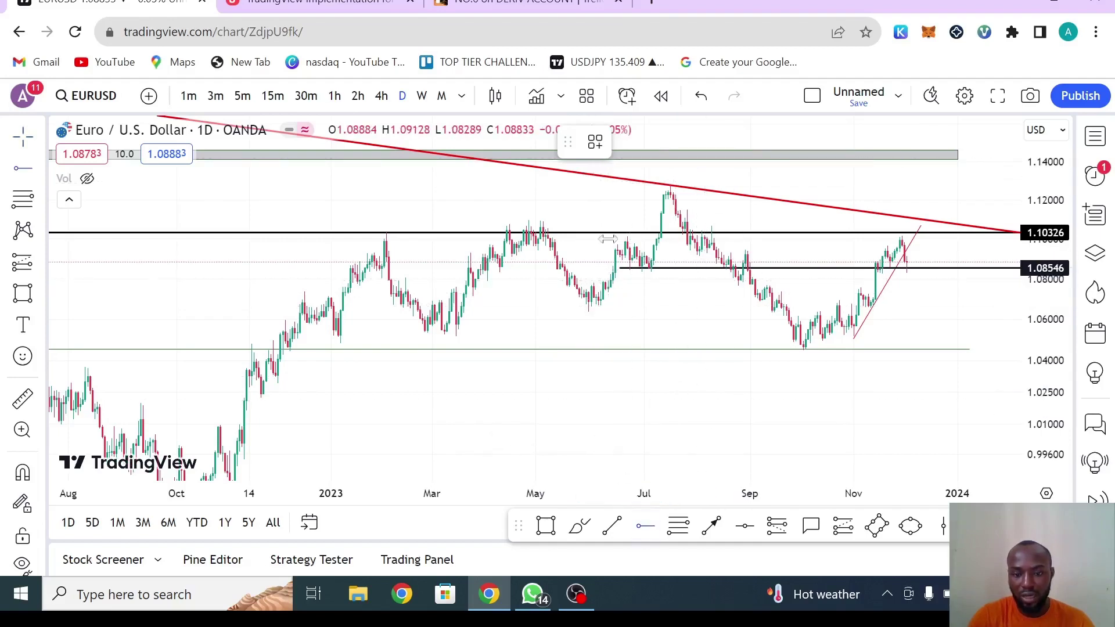
click(569, 306)
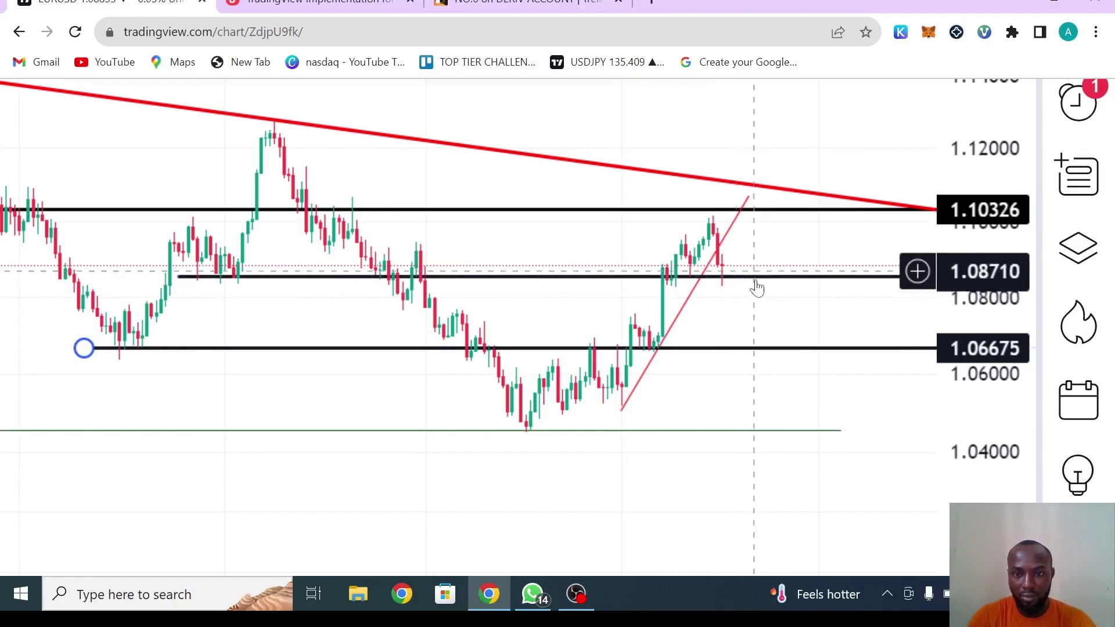
click(762, 349)
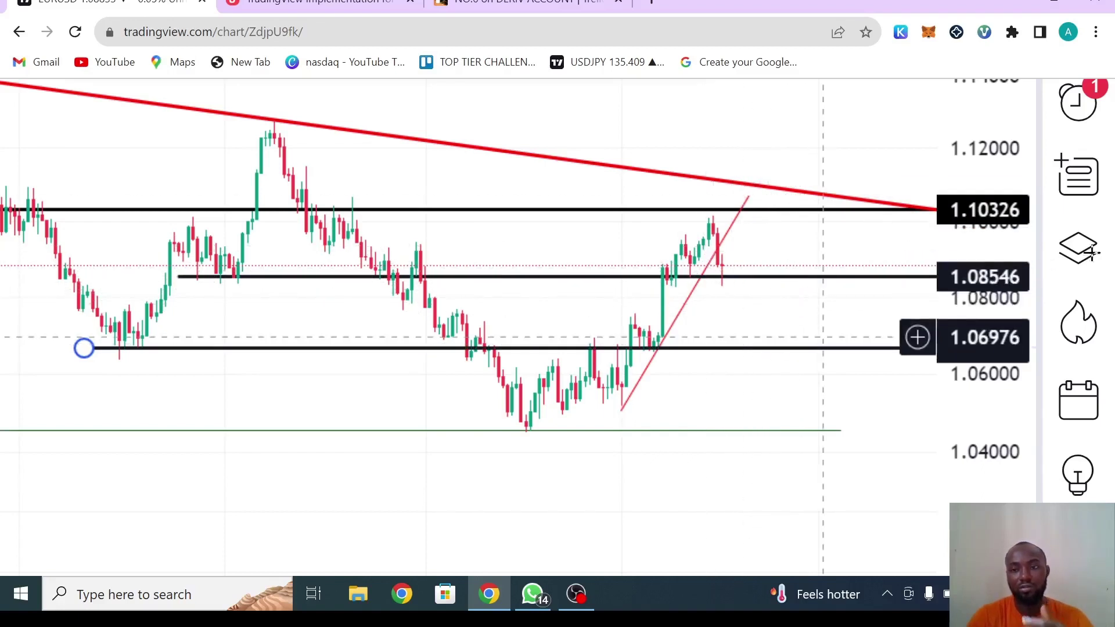
- Delete the 1.06675 and 1.08546 levels, keeping the 1.10326 line and trendlines
key(ctrl+minus)
key(ctrl+minus)
key(ctrl+minus)
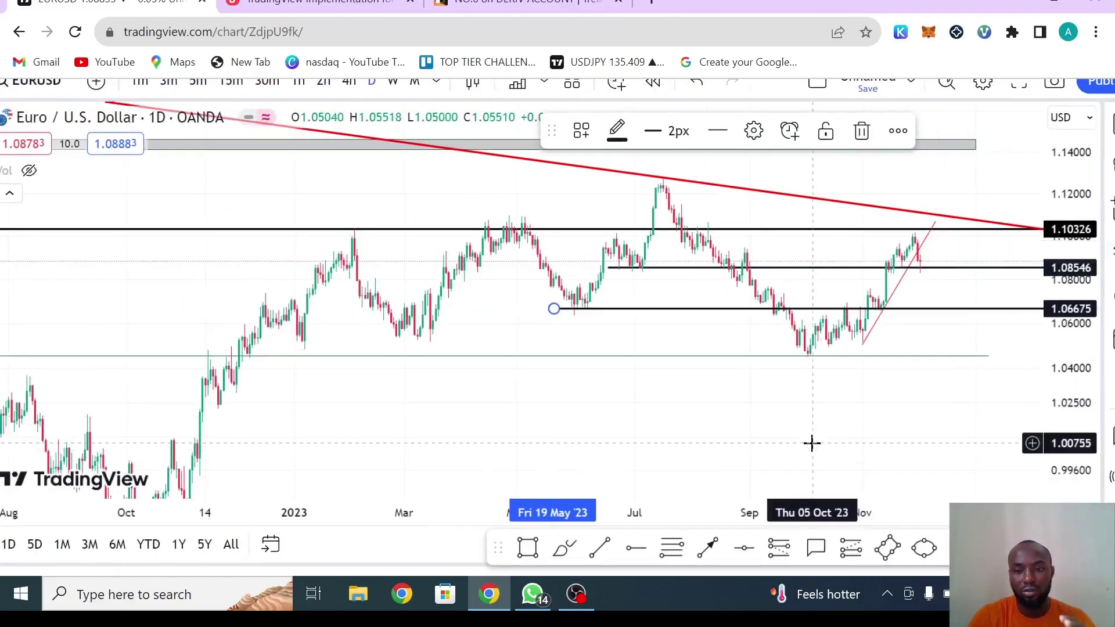
click(733, 314)
click(734, 311)
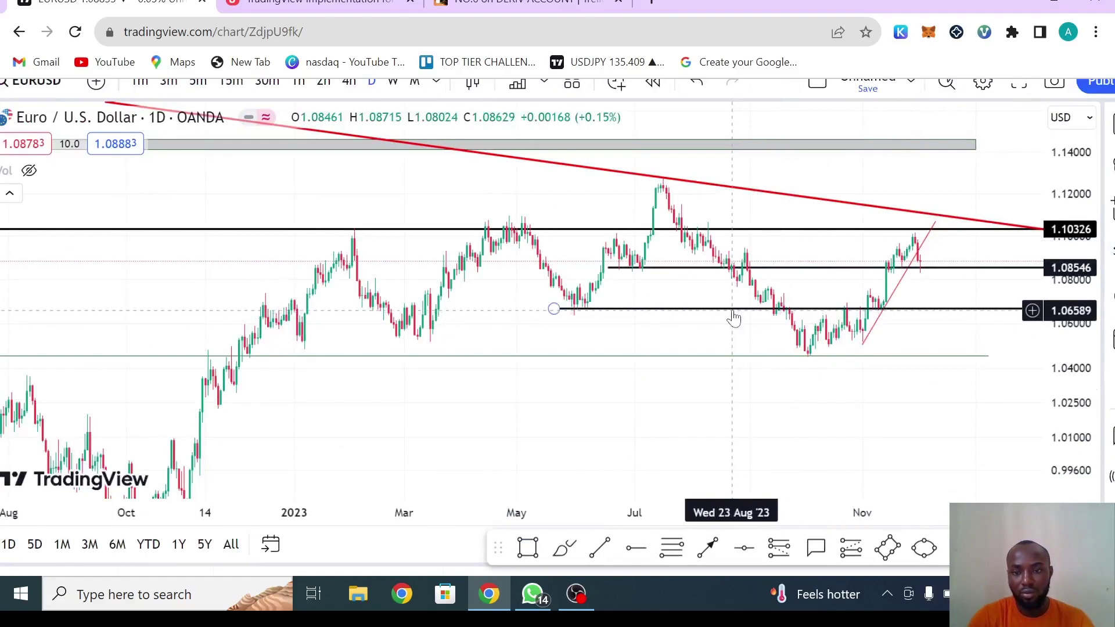
click(859, 137)
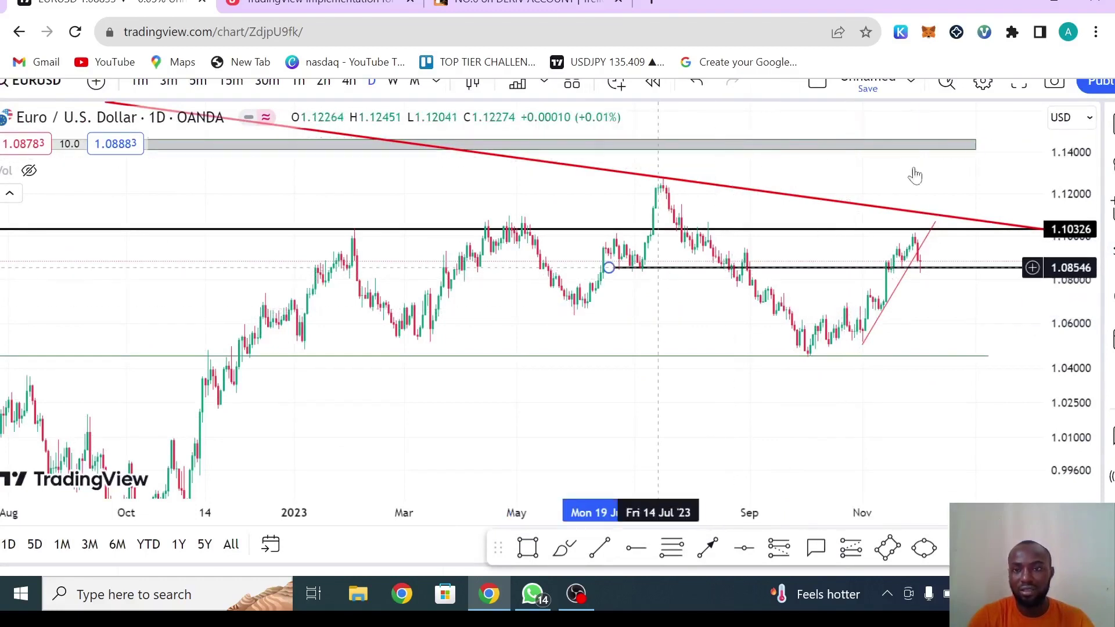
click(859, 132)
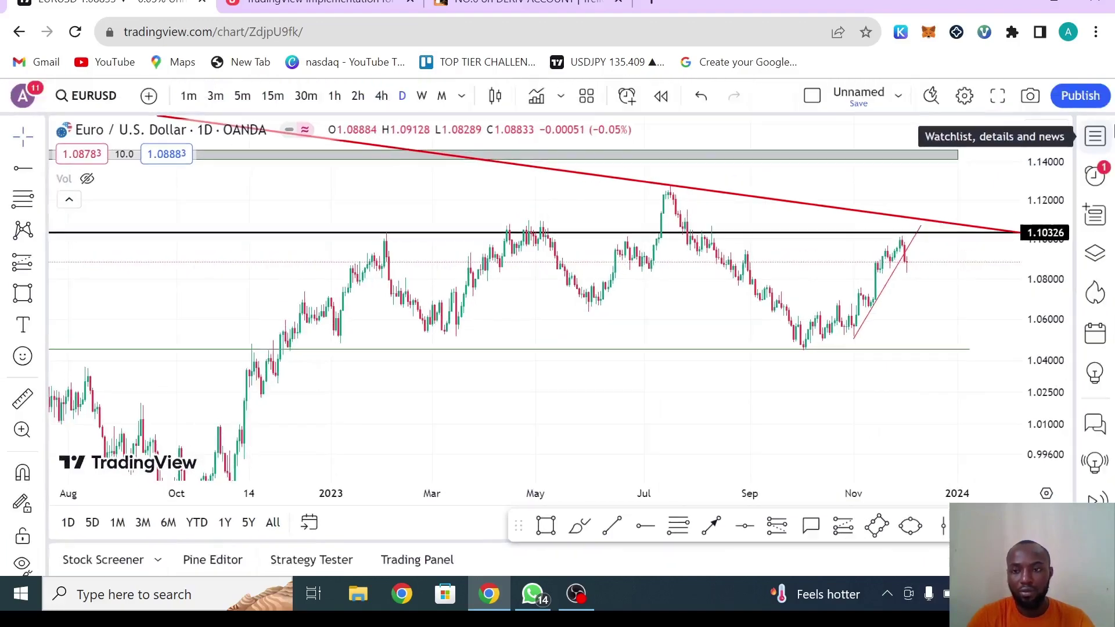
- Switch the chart to AUDUSD from the watchlist, then hide the watchlist
click(1095, 136)
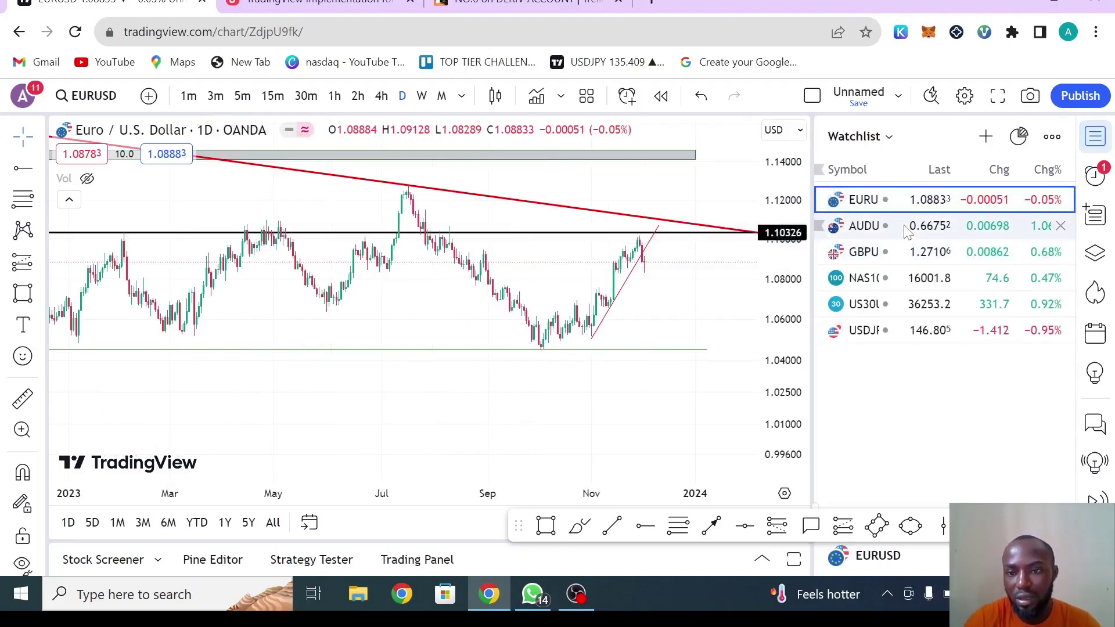
click(908, 231)
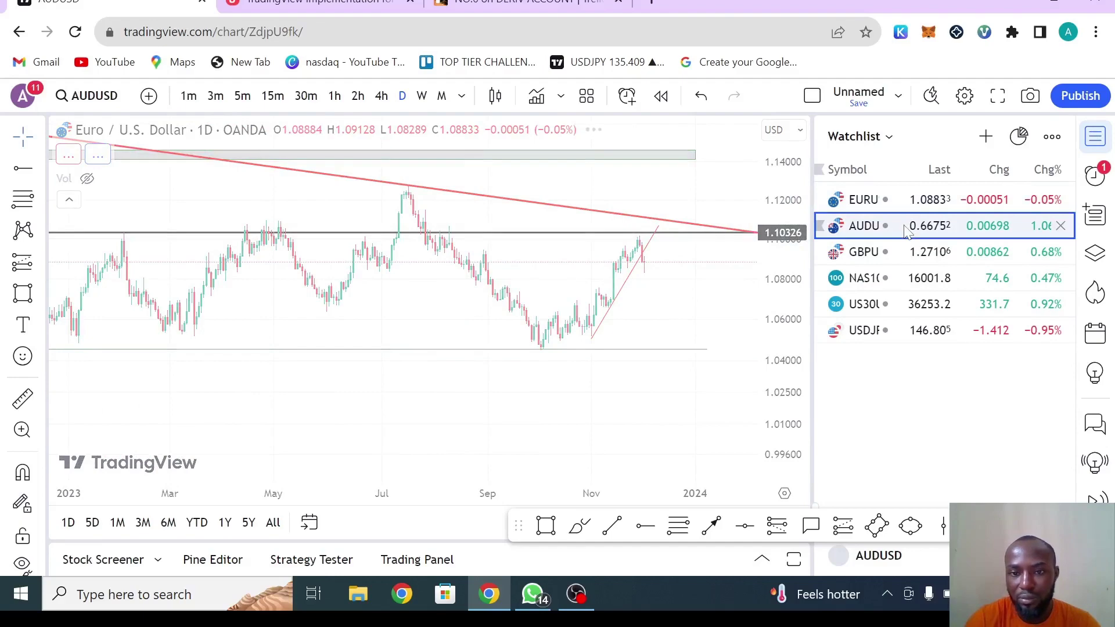
click(1104, 148)
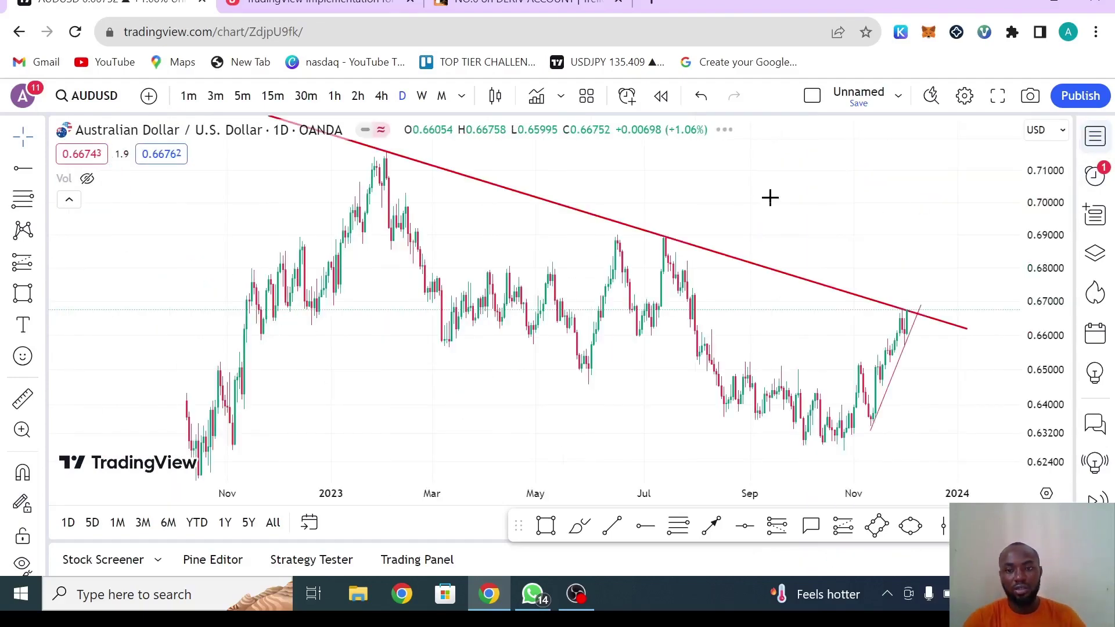
- Fit all AUDUSD candles in view and delete the short rising red trendline
drag(768, 274, 748, 293)
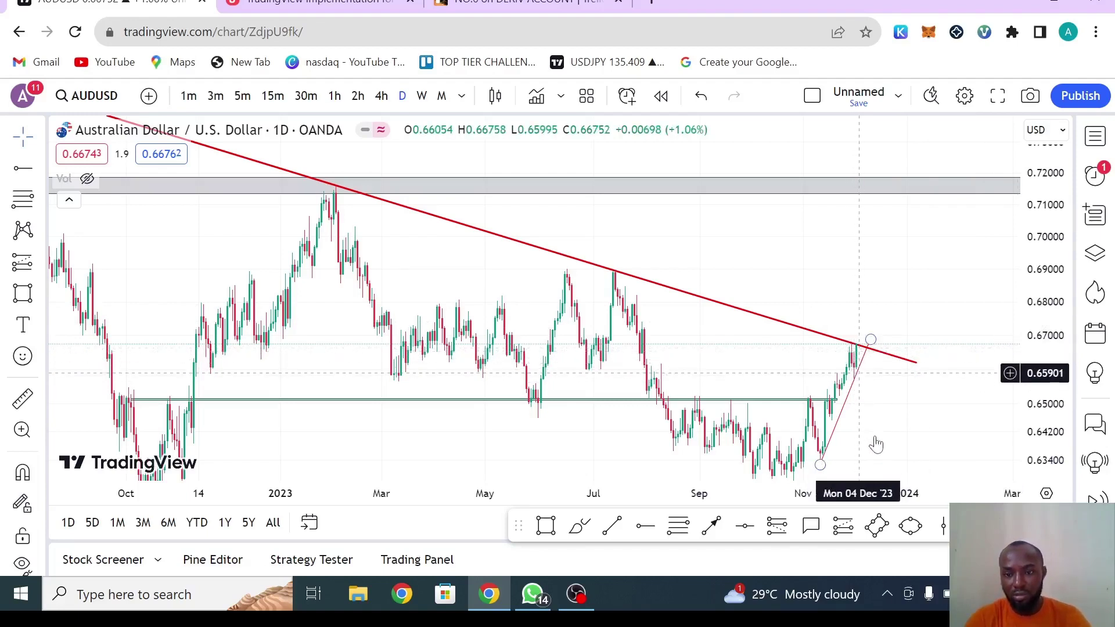
drag(1034, 296, 1033, 328)
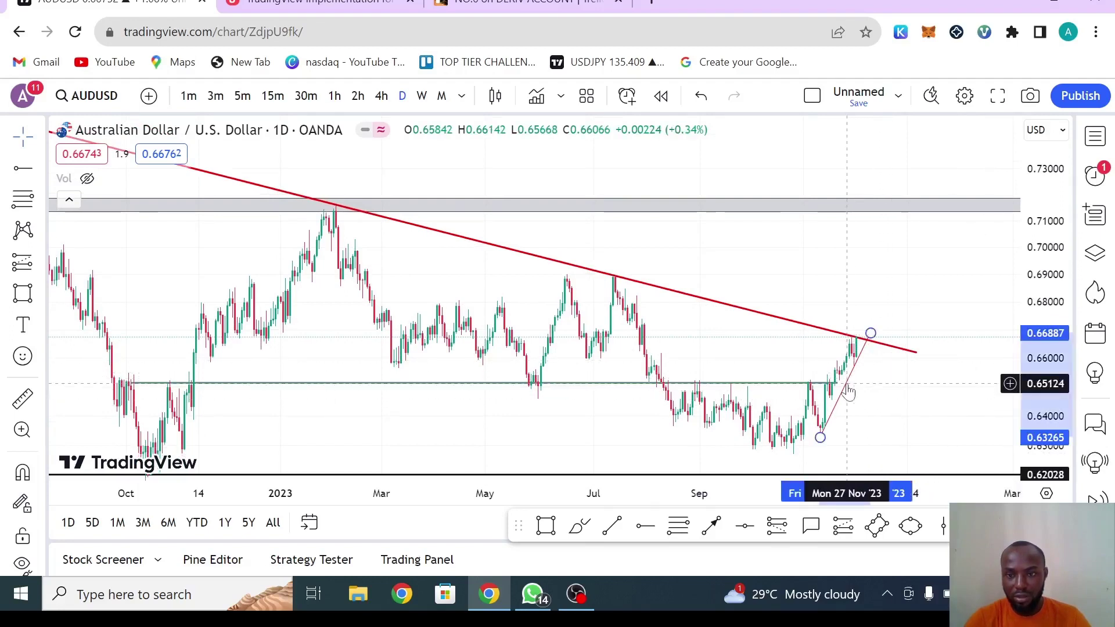
click(852, 141)
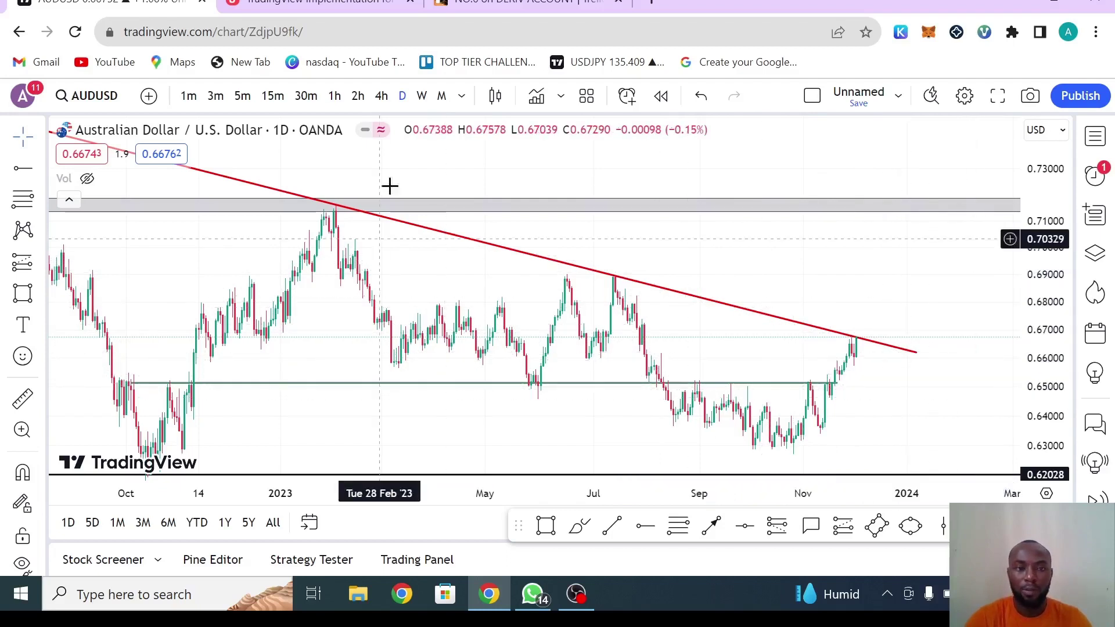
- Switch AUDUSD to the 4-hour timeframe with enlarged, centred candles
click(381, 97)
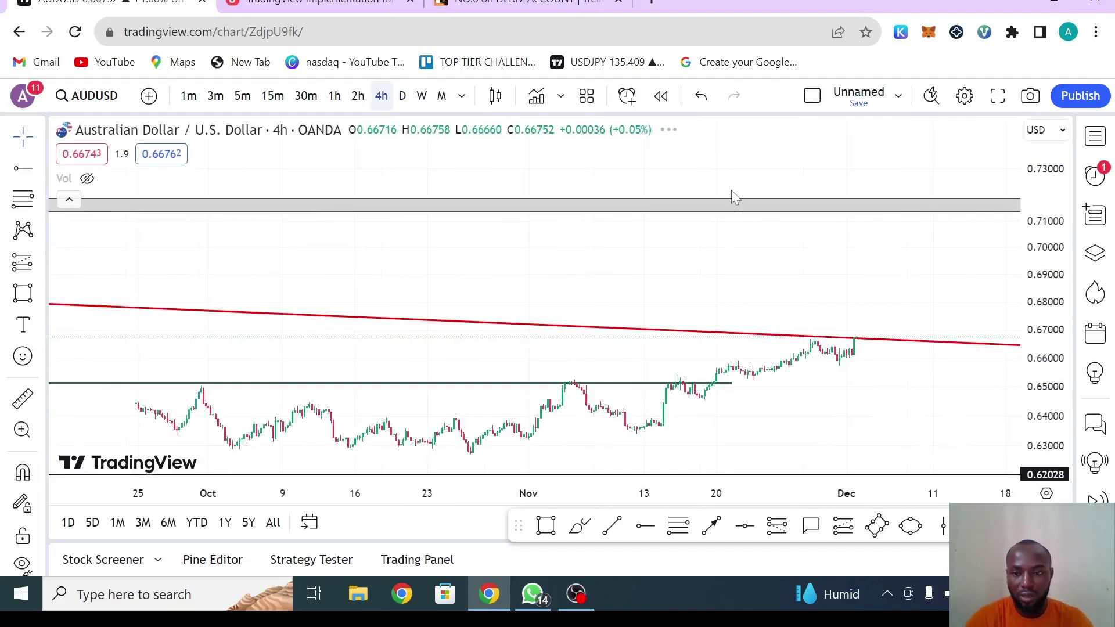
drag(1063, 406, 1001, 311)
drag(923, 108, 948, 4)
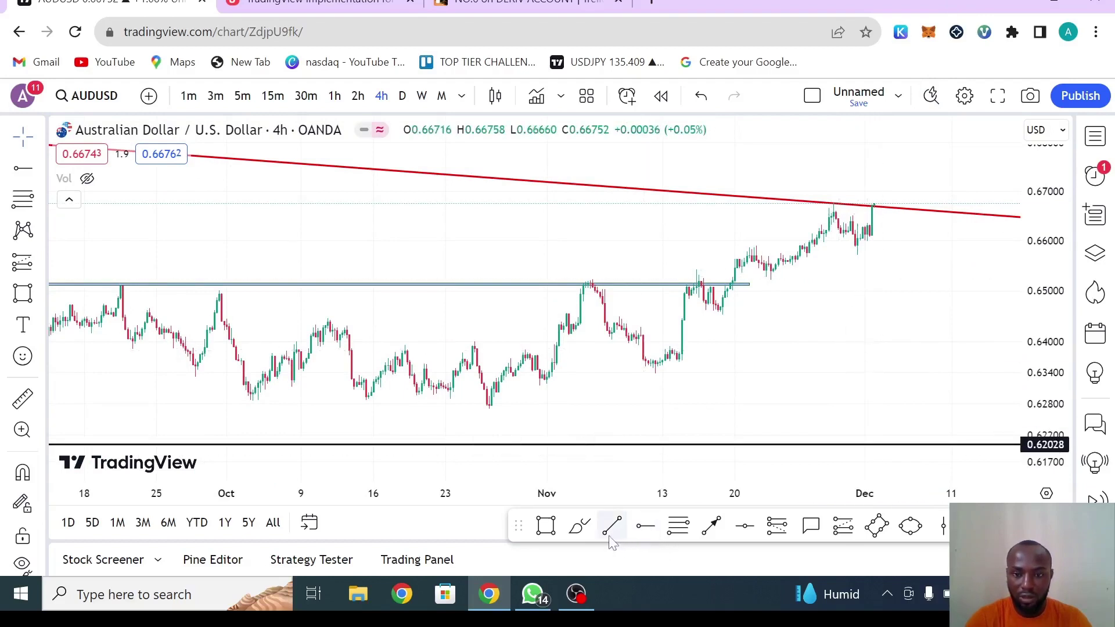
- Draw a rising trendline from the November 10 low through the early-December highs
click(650, 376)
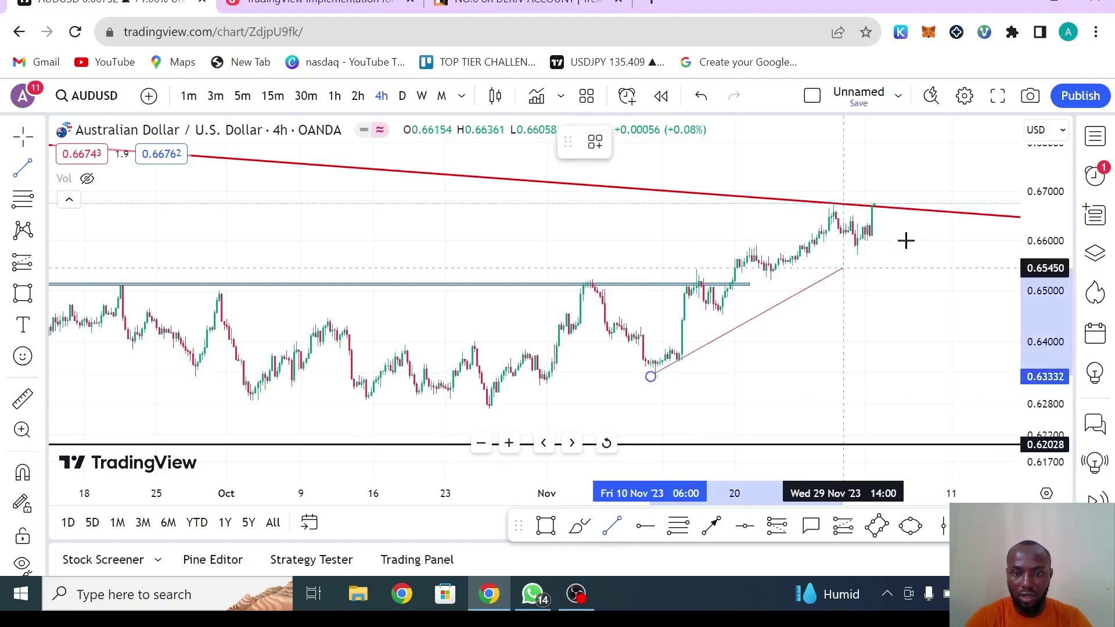
click(966, 193)
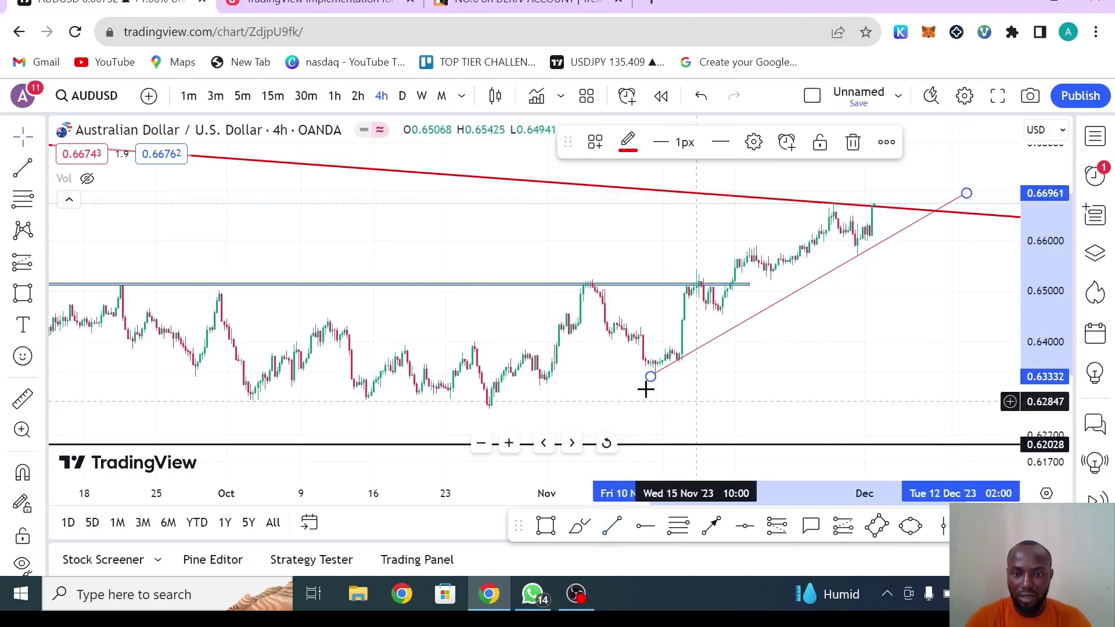
mouse_move(651, 381)
mouse_down()
mouse_move(972, 249)
mouse_move(889, 222)
mouse_move(848, 278)
mouse_up()
drag(790, 344, 722, 344)
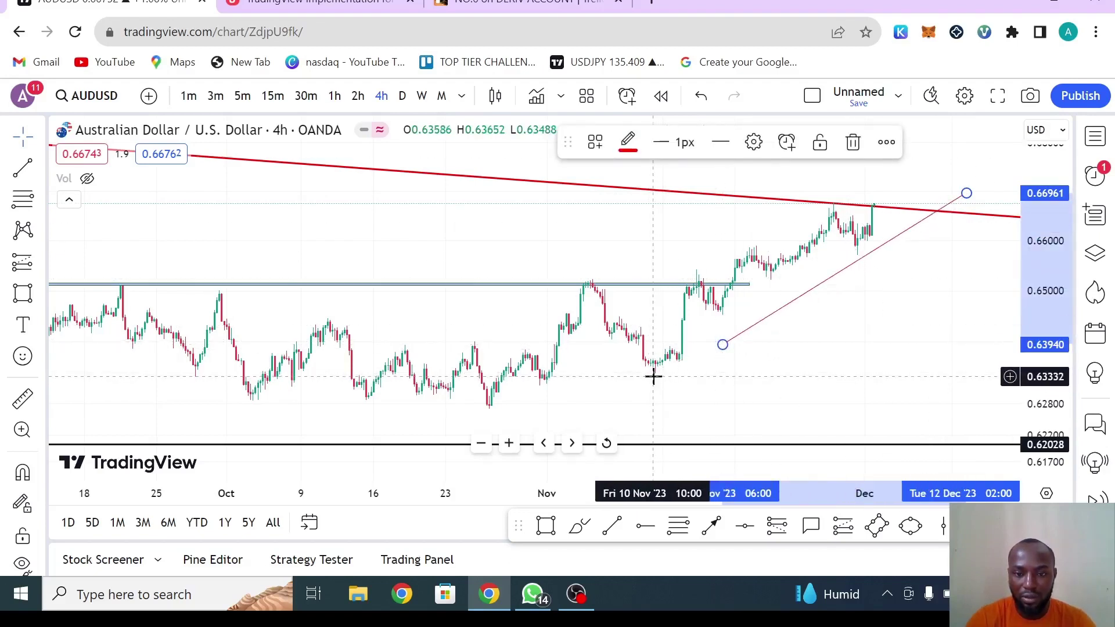
click(655, 377)
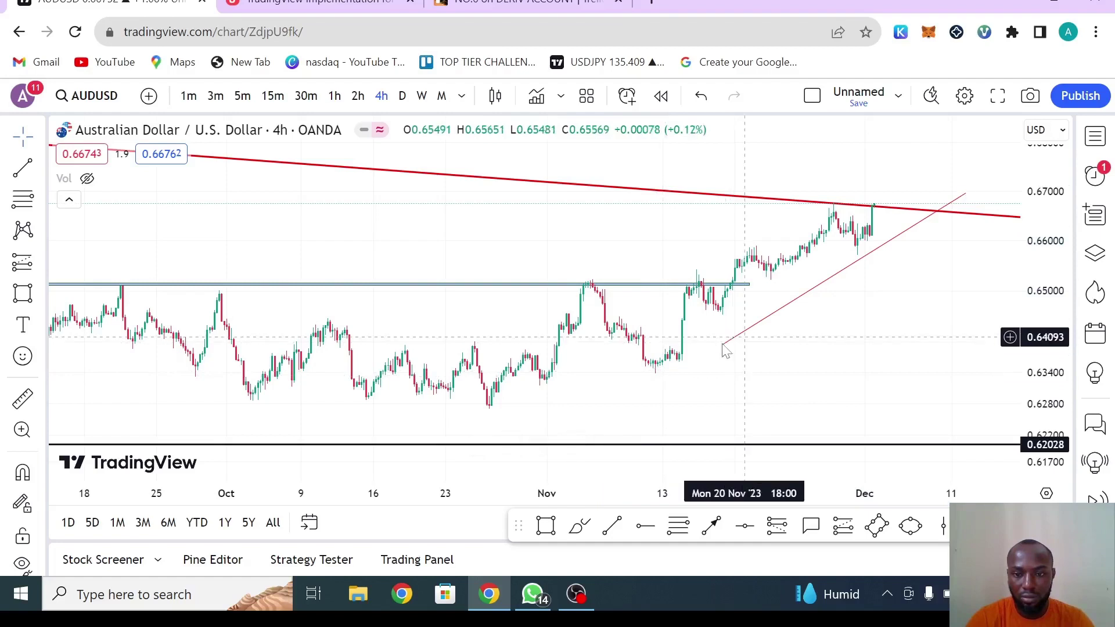
mouse_move(722, 348)
mouse_down()
mouse_move(672, 379)
mouse_move(655, 377)
mouse_up()
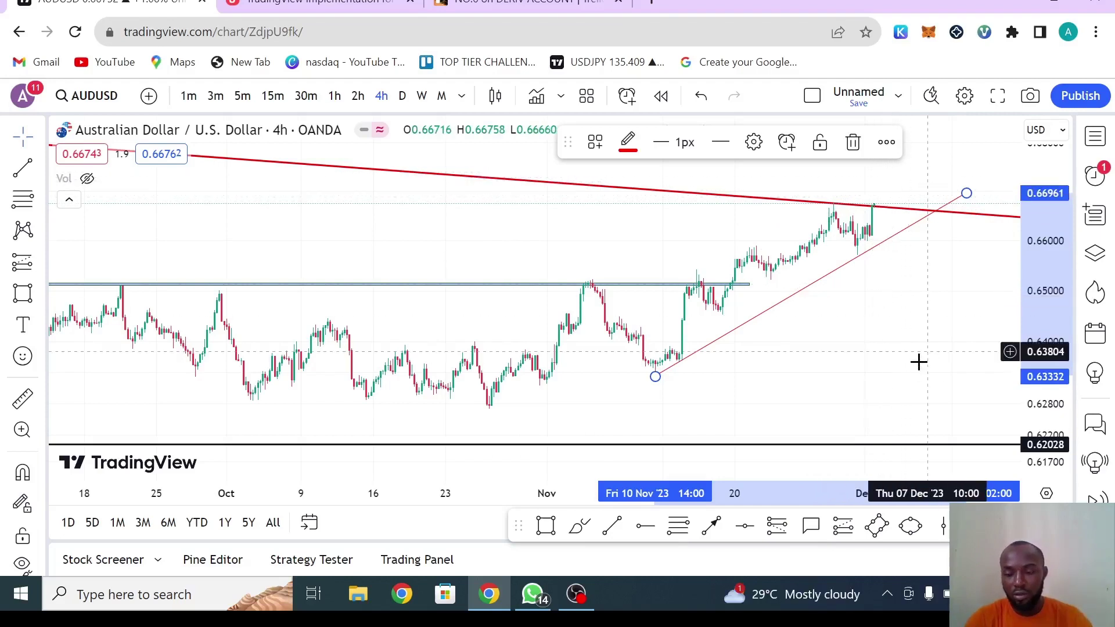
drag(869, 395, 842, 435)
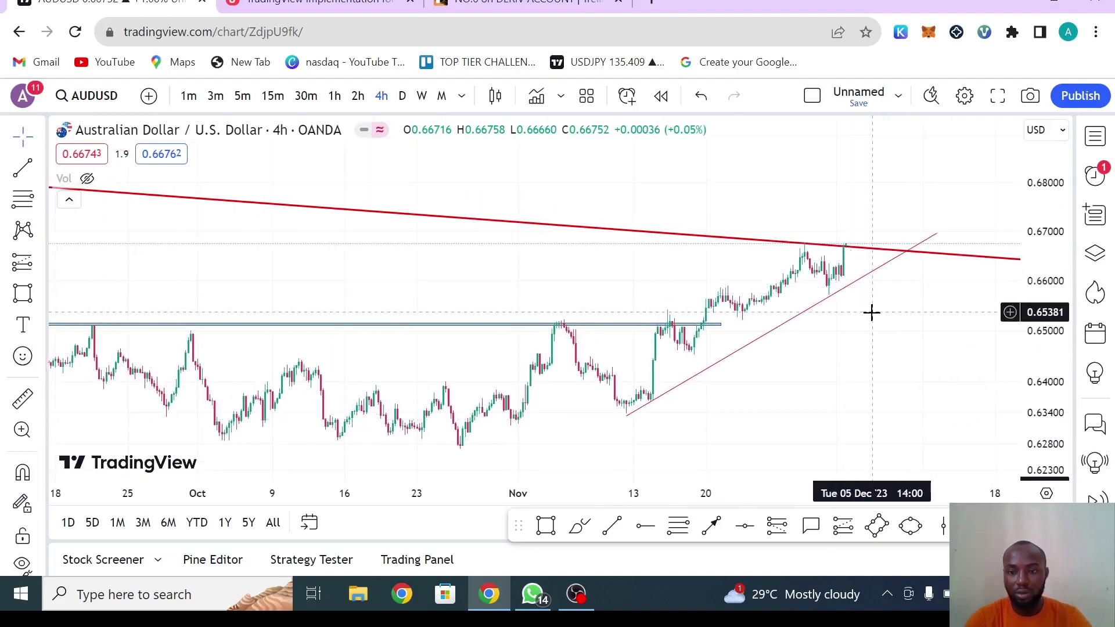